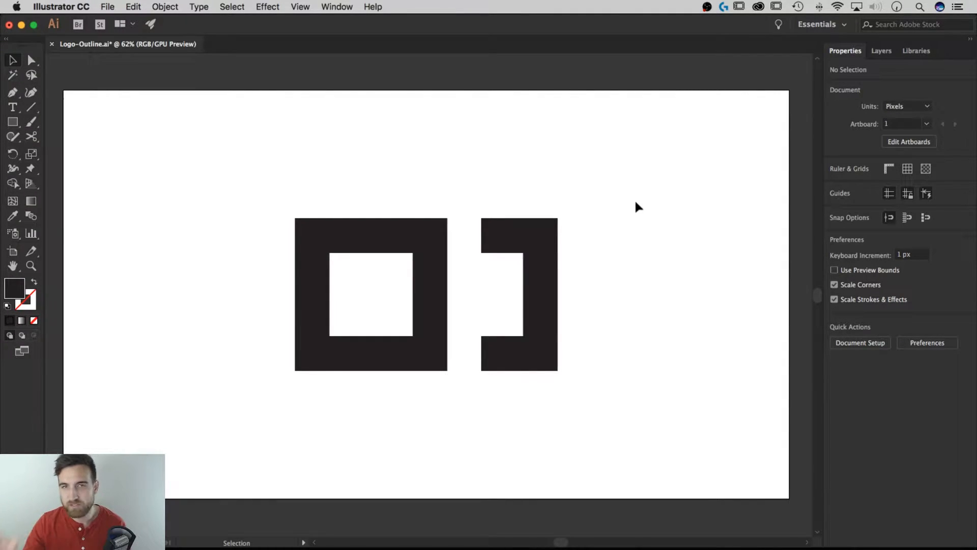
Step: Select the whole logo group and remove its fill colour
left_click_drag(655, 182, 242, 403)
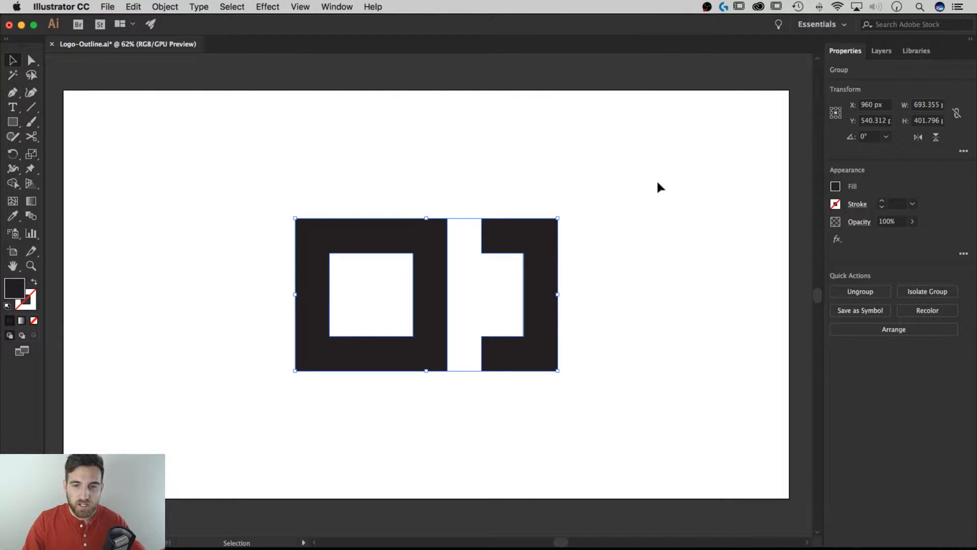
left_click_drag(650, 180, 253, 415)
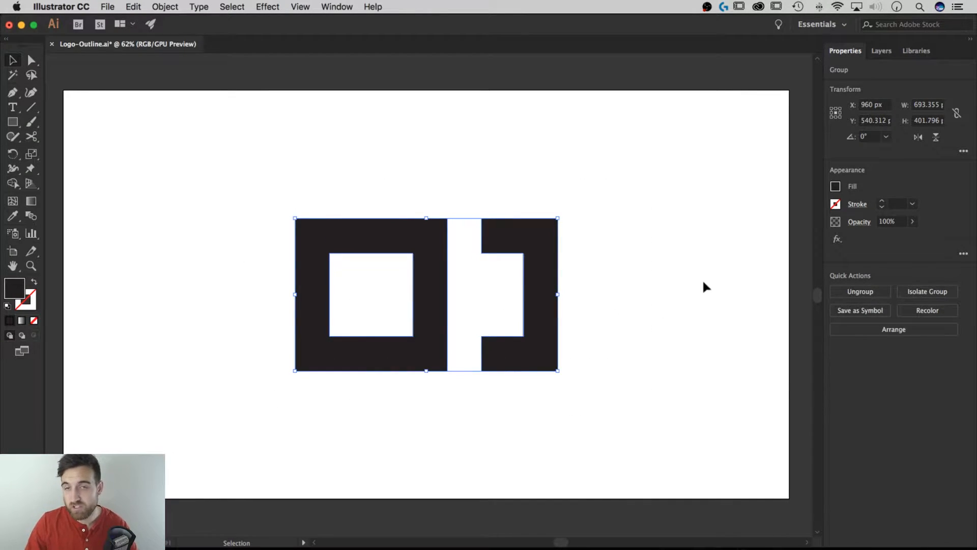
left_click(835, 187)
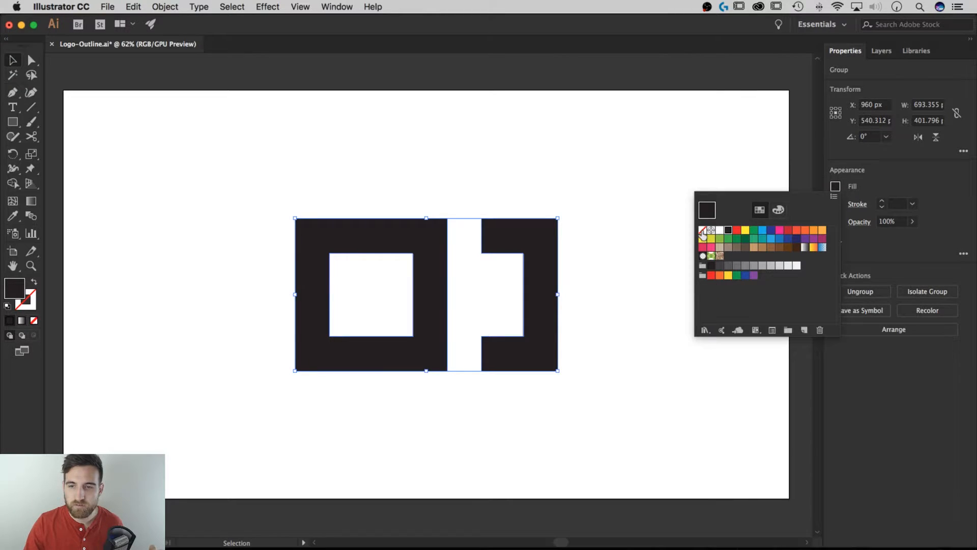
left_click(703, 230)
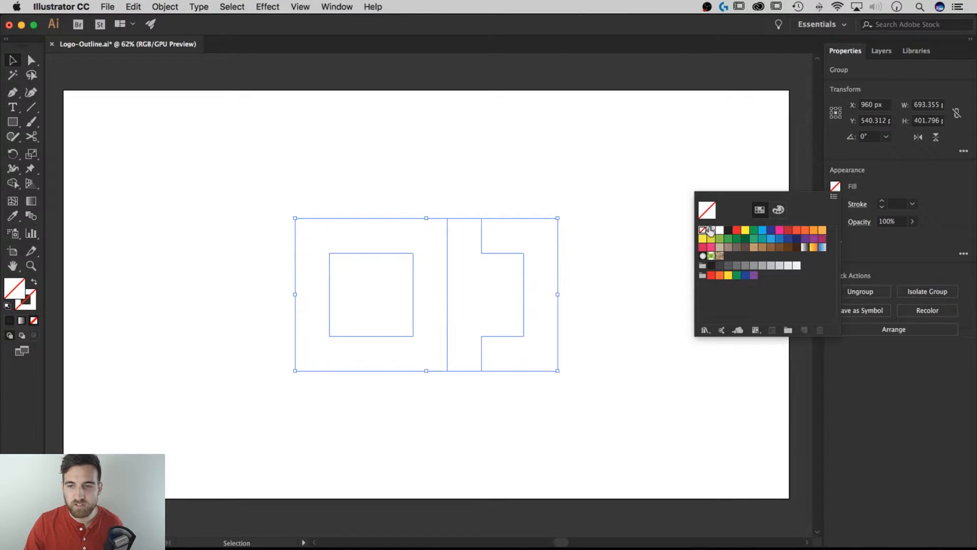
left_click(863, 182)
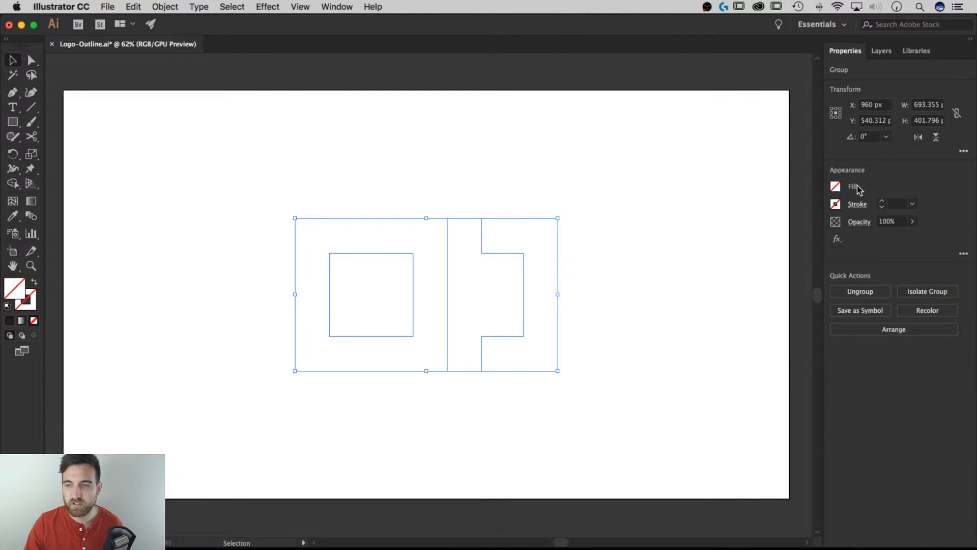
left_click(343, 8)
mouse_move(446, 68)
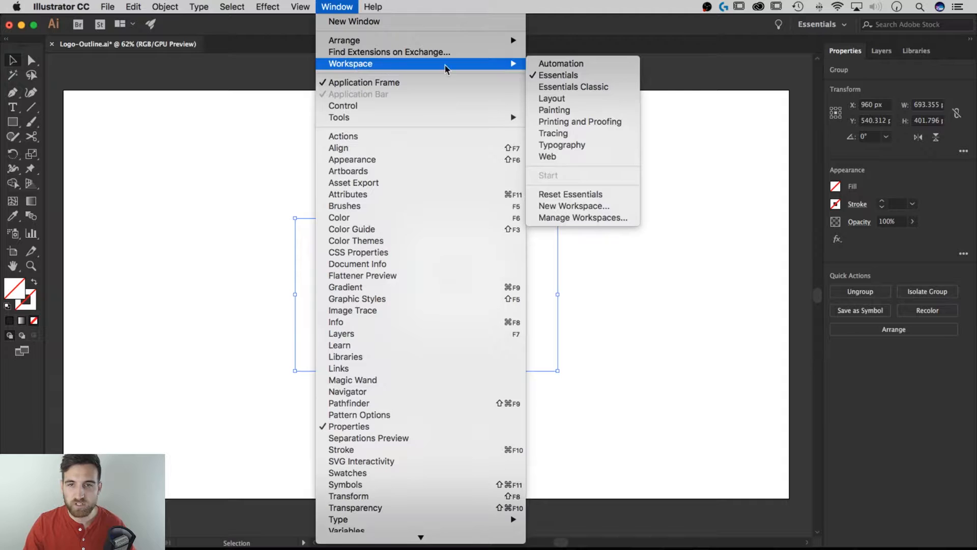
left_click(695, 157)
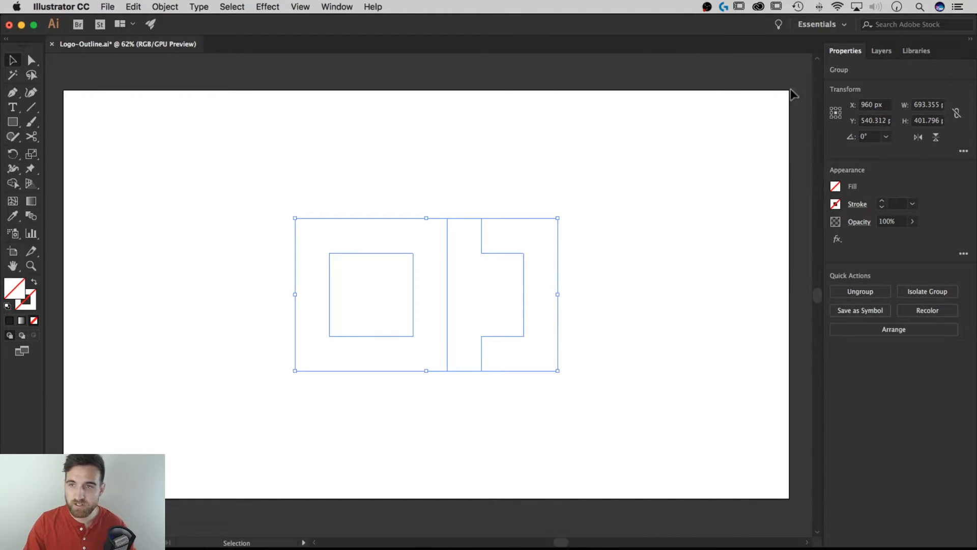
Step: Give the logo group a black stroke with a weight of 10 pt
left_click(836, 202)
left_click(729, 248)
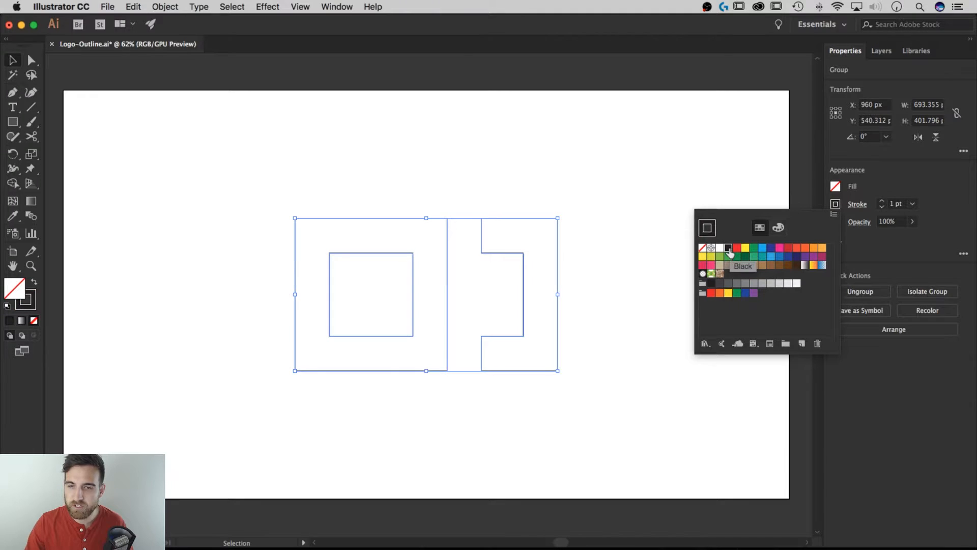
left_click(894, 203)
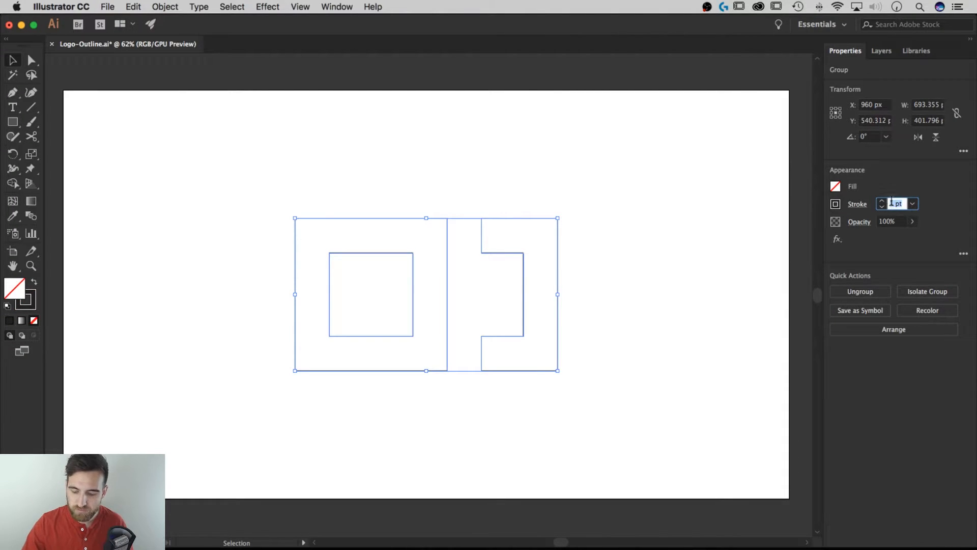
type("10")
key("Return")
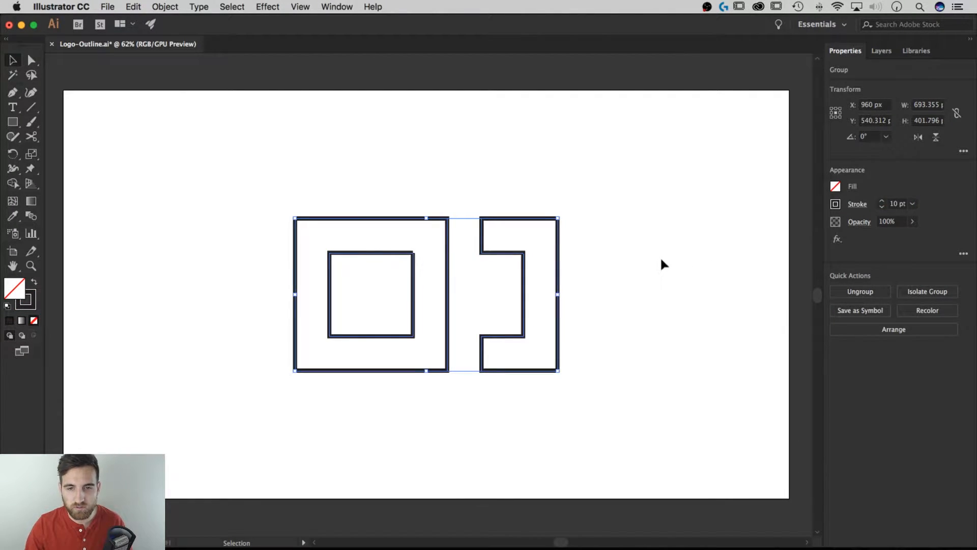
left_click(634, 272)
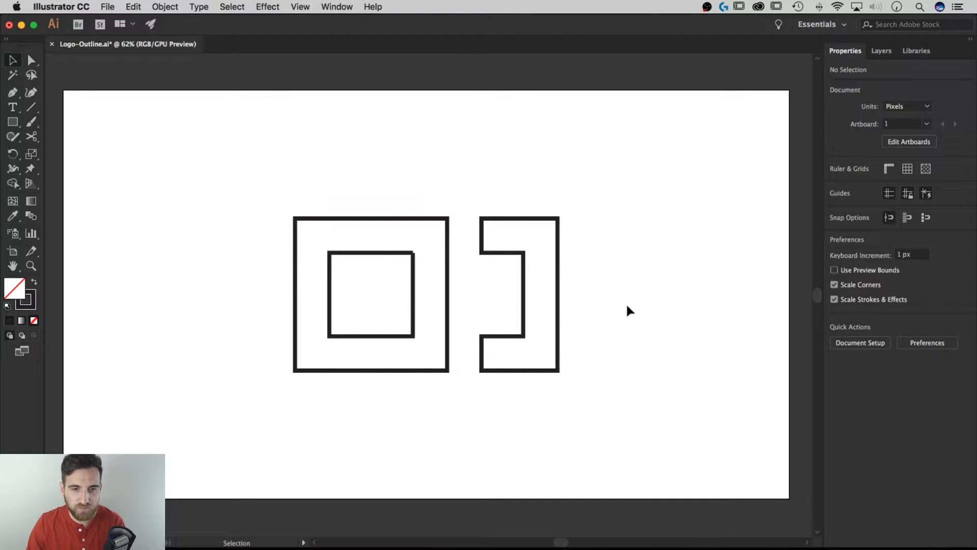
Step: Join the open path ends at the upper-right corner of the inner square
key("super+plus")
key("super+plus")
key("super+plus")
key("super+plus")
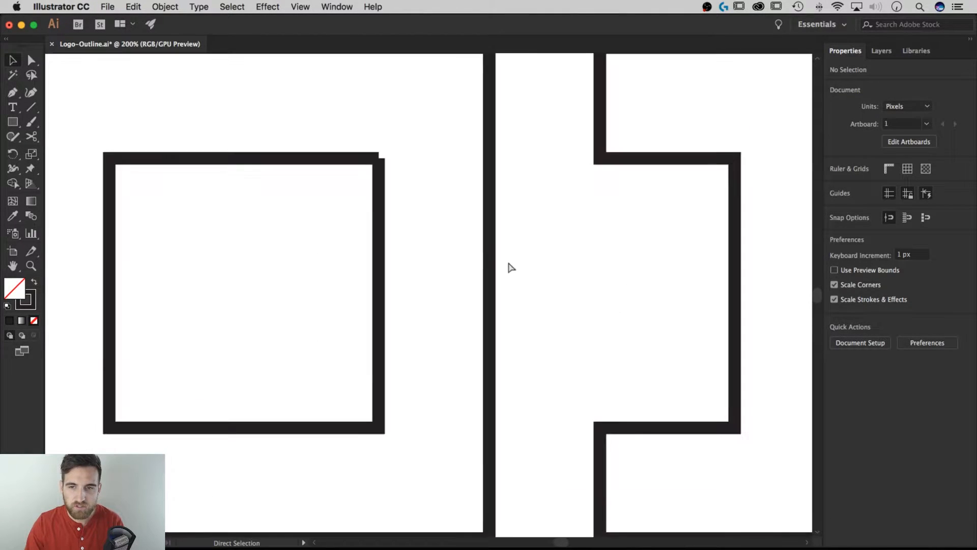
left_click_drag(422, 192, 479, 224)
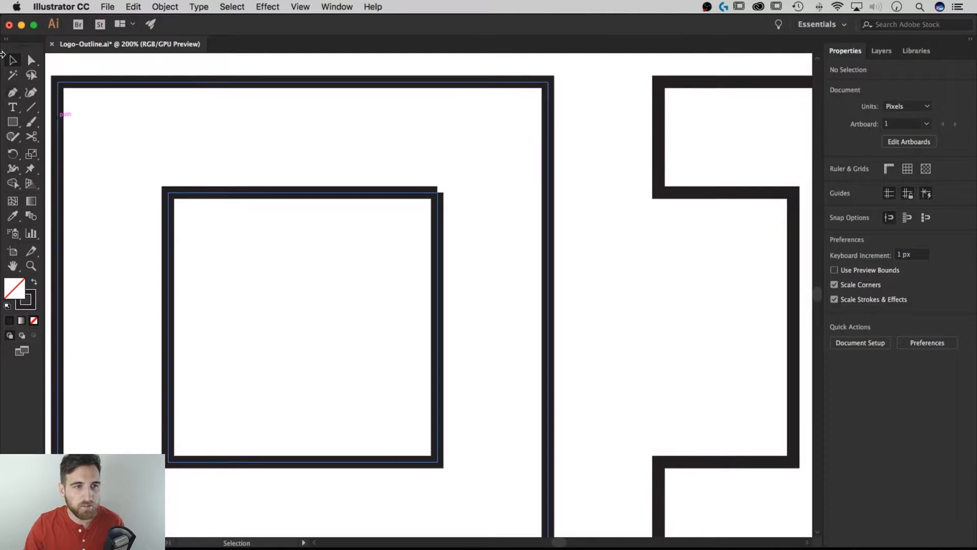
left_click(31, 60)
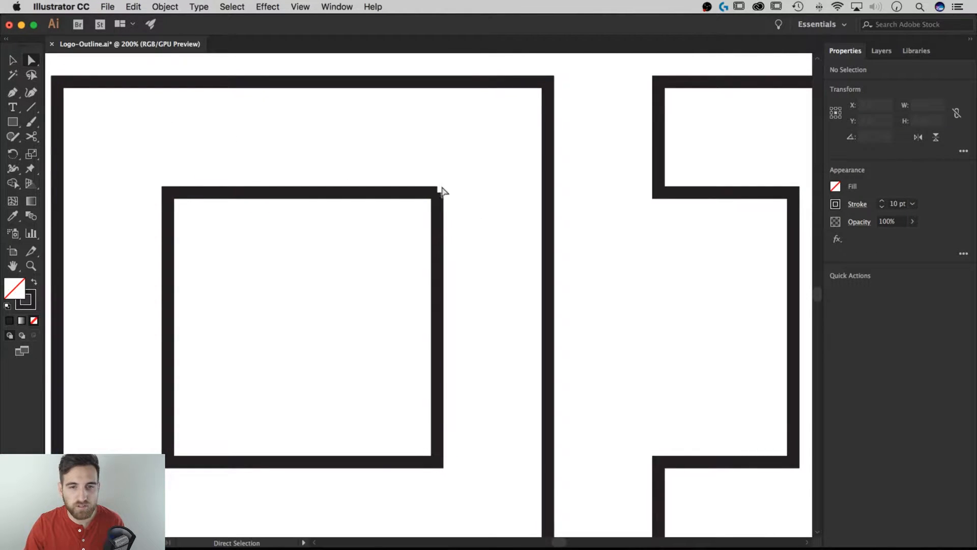
left_click_drag(467, 166, 421, 216)
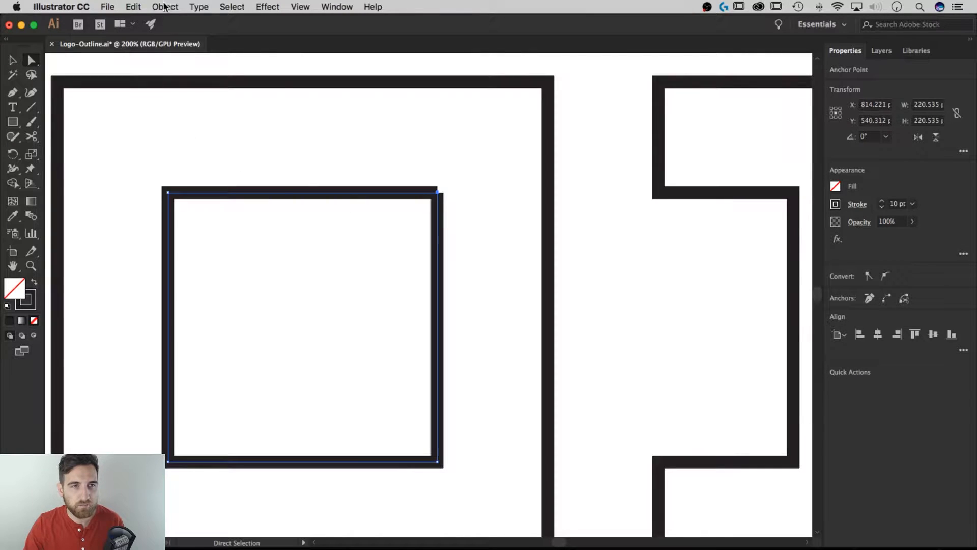
left_click(164, 6)
mouse_move(214, 267)
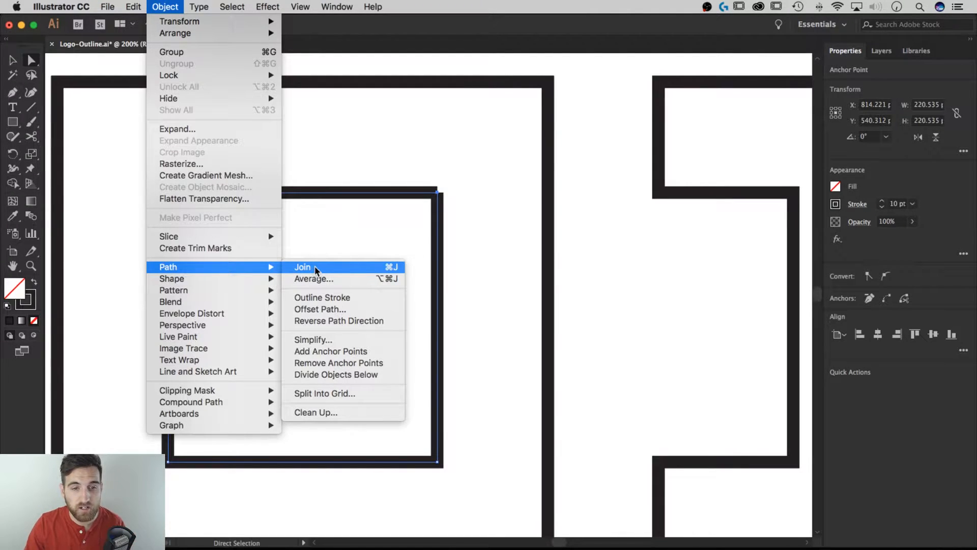
left_click(315, 265)
left_click(588, 207)
Step: Ungroup the outlined logo into its separate square and bracket shapes, leaving nothing selected
key("super+minus")
key("super+minus")
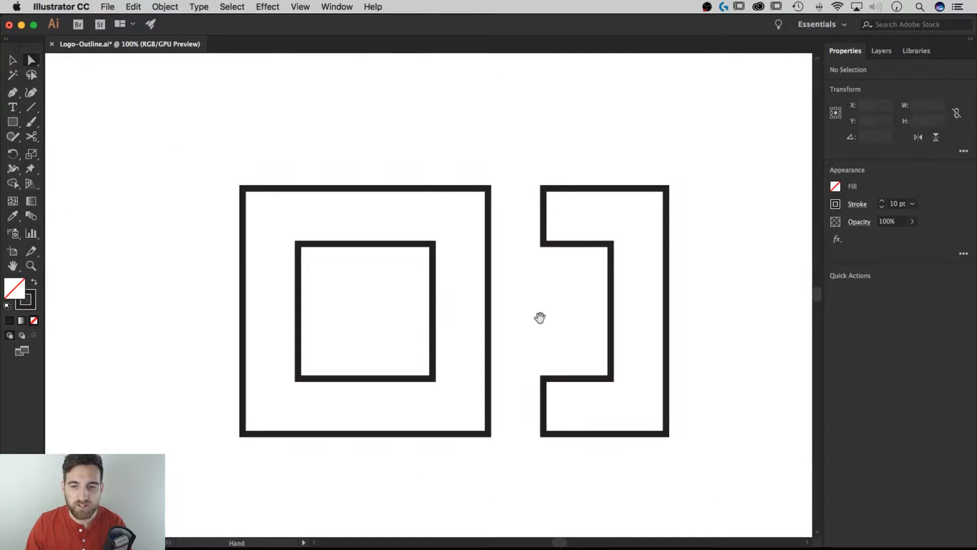
left_click_drag(540, 318, 513, 295)
key("v")
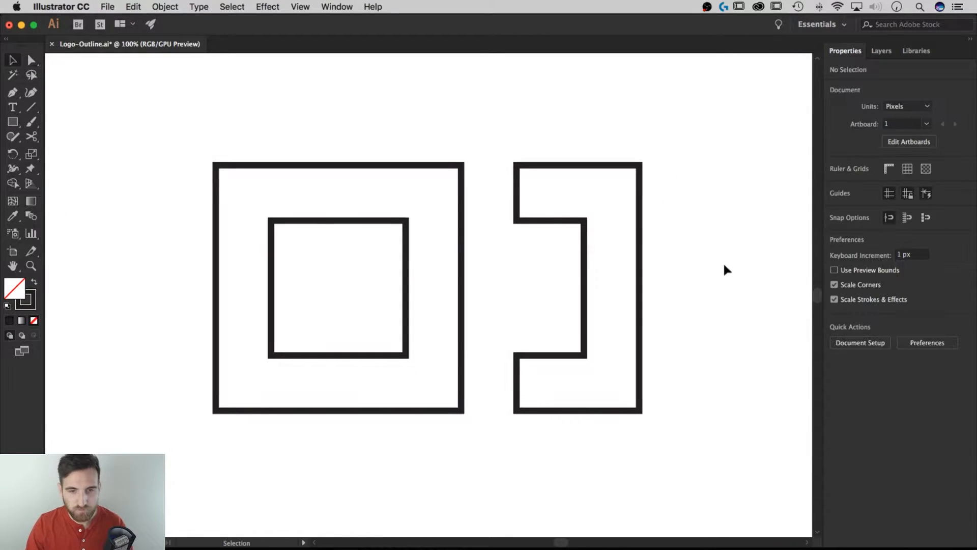
scroll(722, 264, "right", 3)
scroll(722, 265, "down", 1)
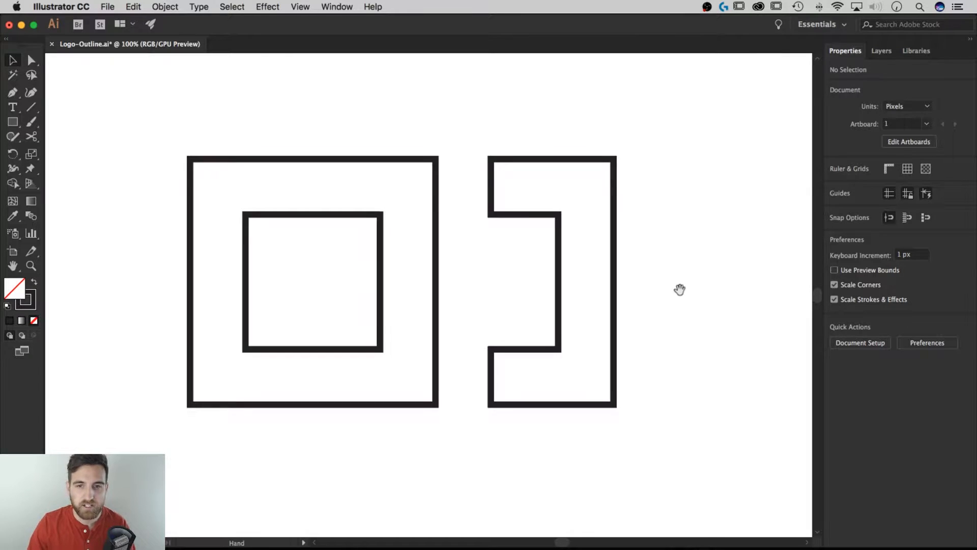
left_click_drag(681, 289, 699, 292)
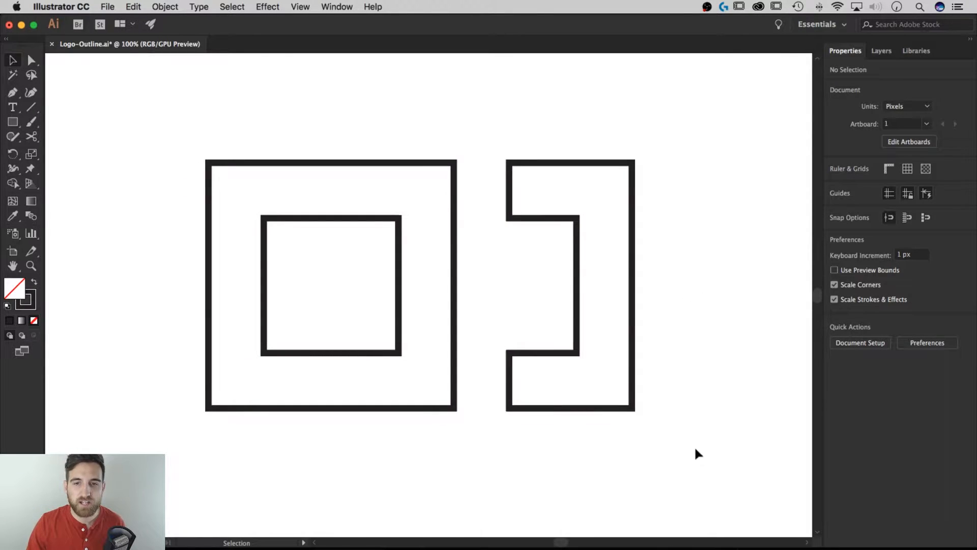
left_click(578, 288)
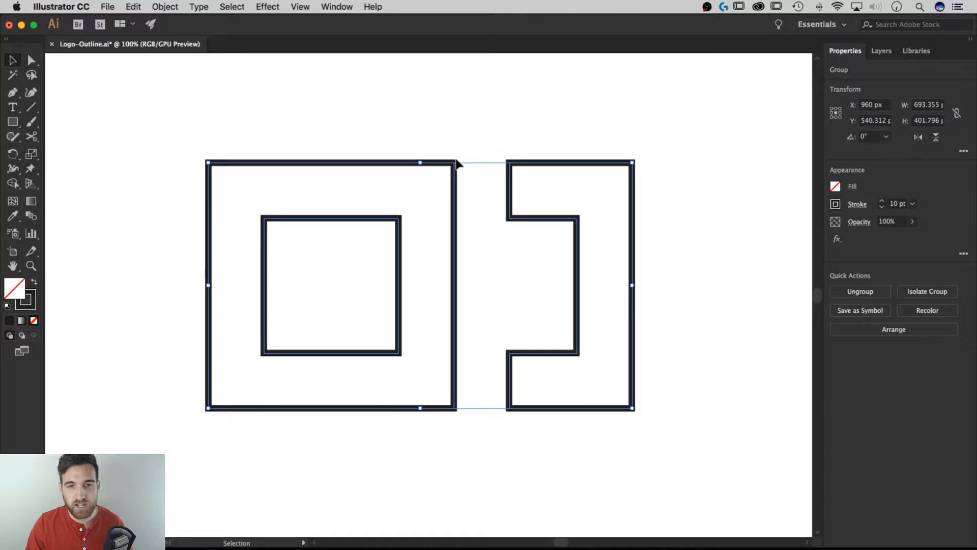
right_click(391, 166)
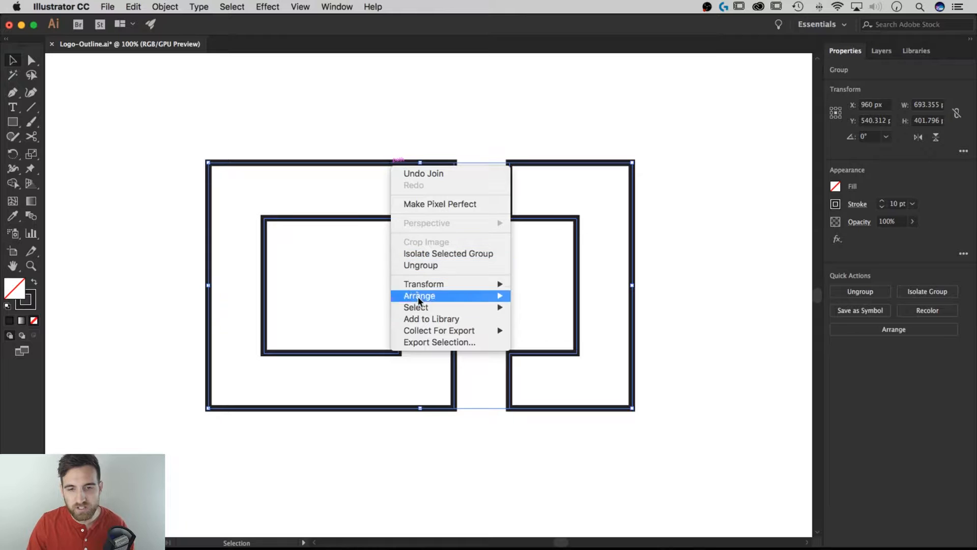
left_click(437, 266)
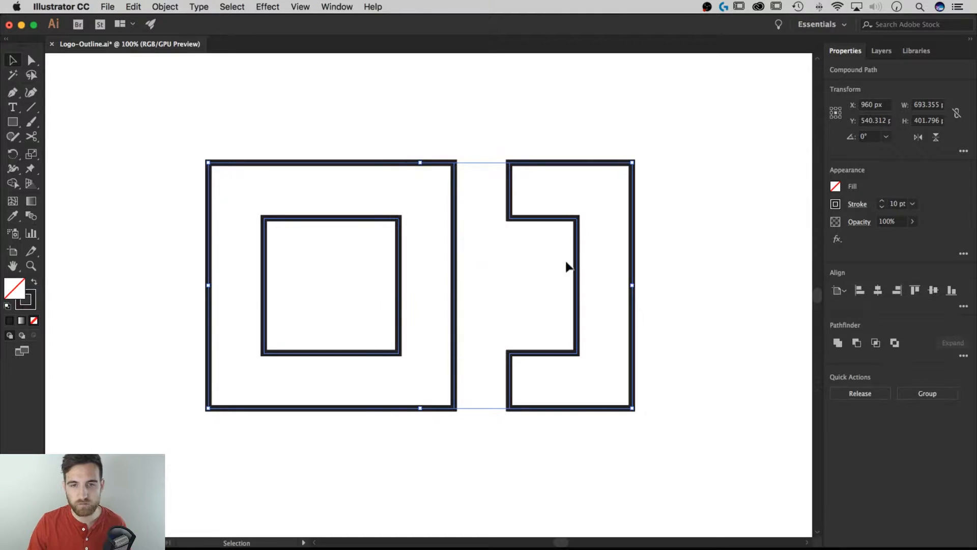
left_click(693, 222)
Step: Try moving the bracket shape and the square shape independently, undoing each move
left_click_drag(570, 163, 600, 143)
key("super+z")
left_click_drag(424, 162, 420, 135)
key("super+z")
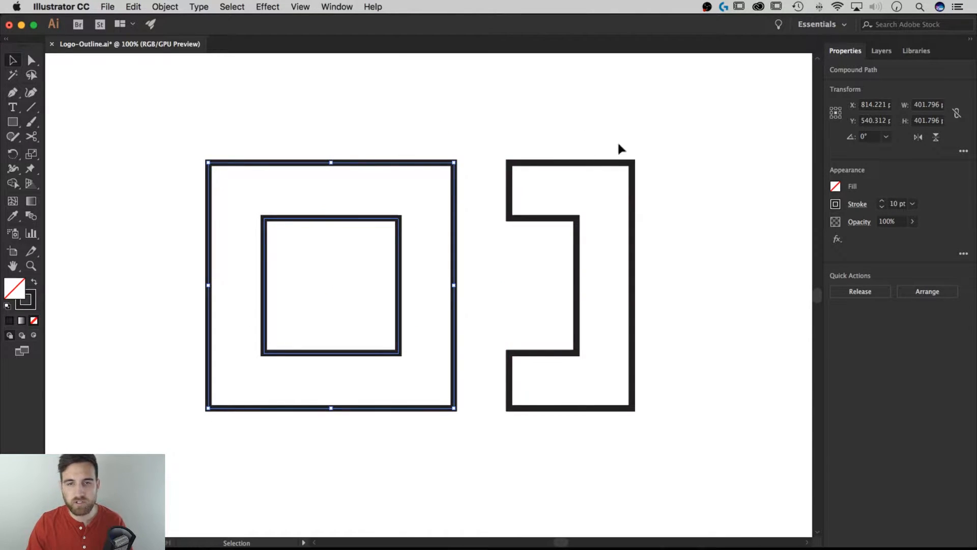
Step: Select both logo shapes and start an Offset Path operation on them with the preview enabled
left_click_drag(692, 128, 185, 451)
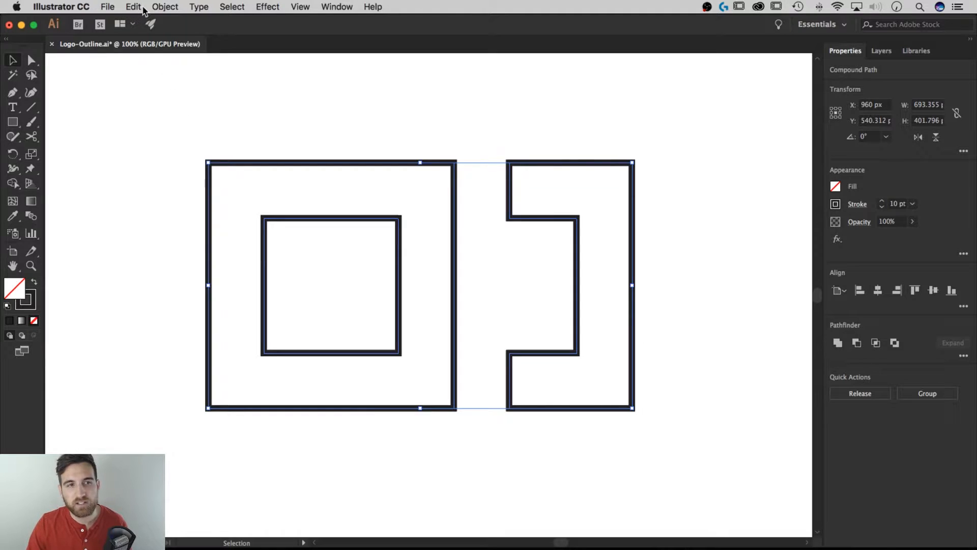
left_click(163, 7)
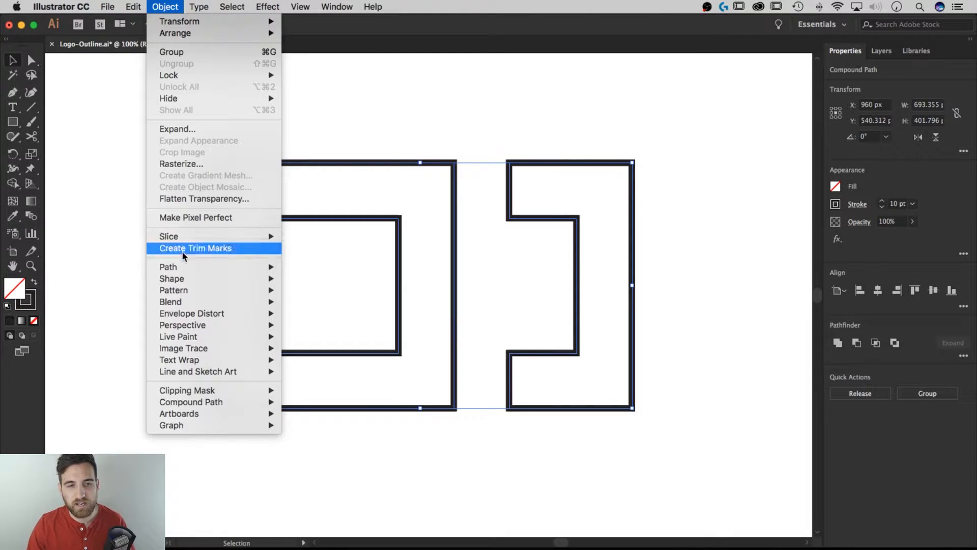
mouse_move(181, 264)
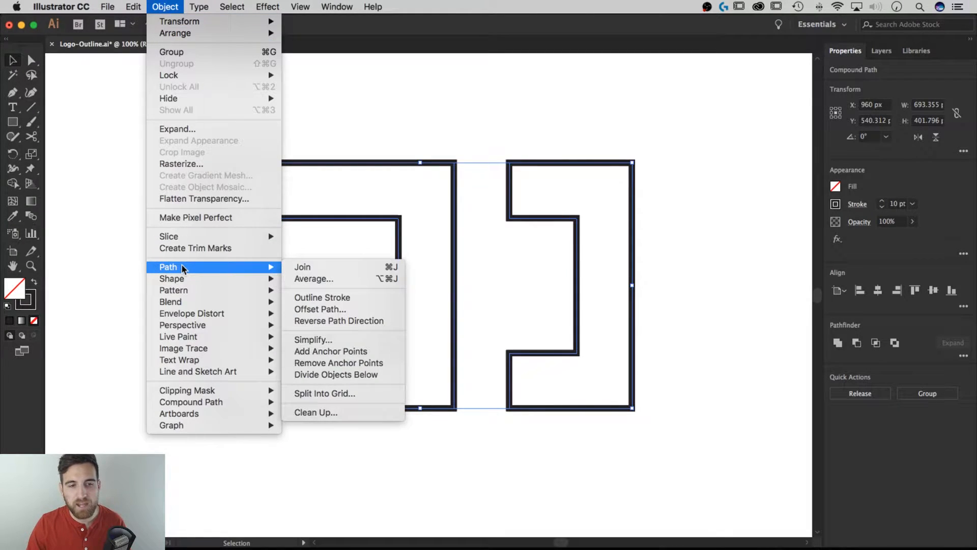
left_click(334, 309)
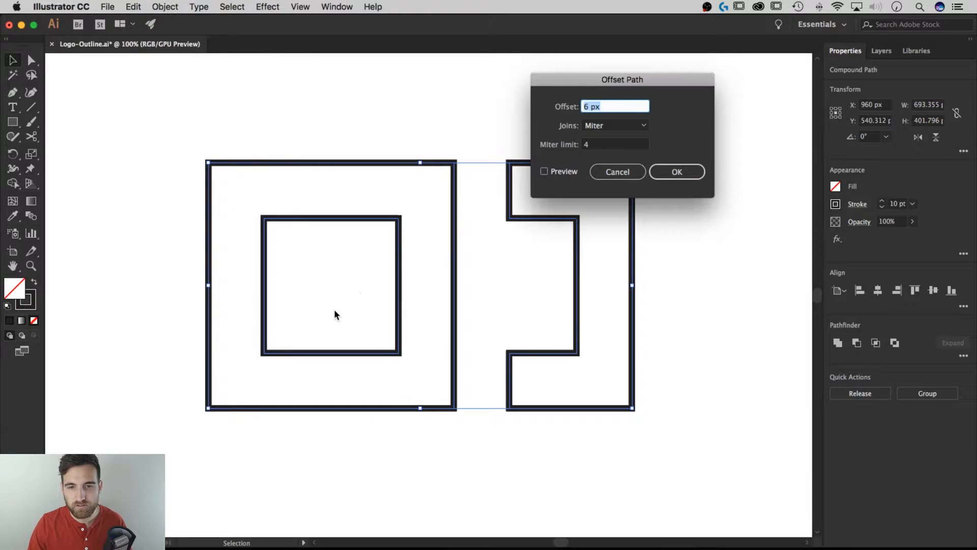
left_click_drag(645, 90, 114, 80)
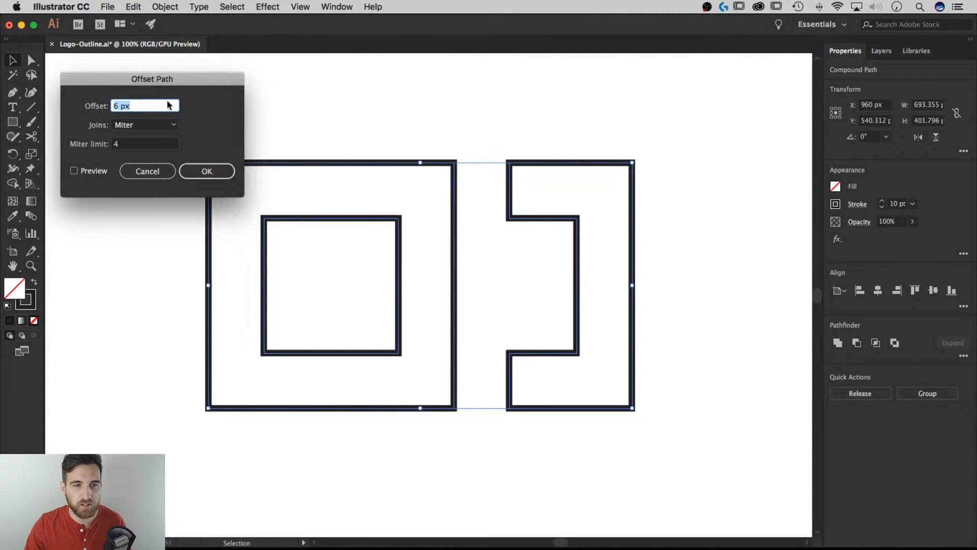
left_click(73, 171)
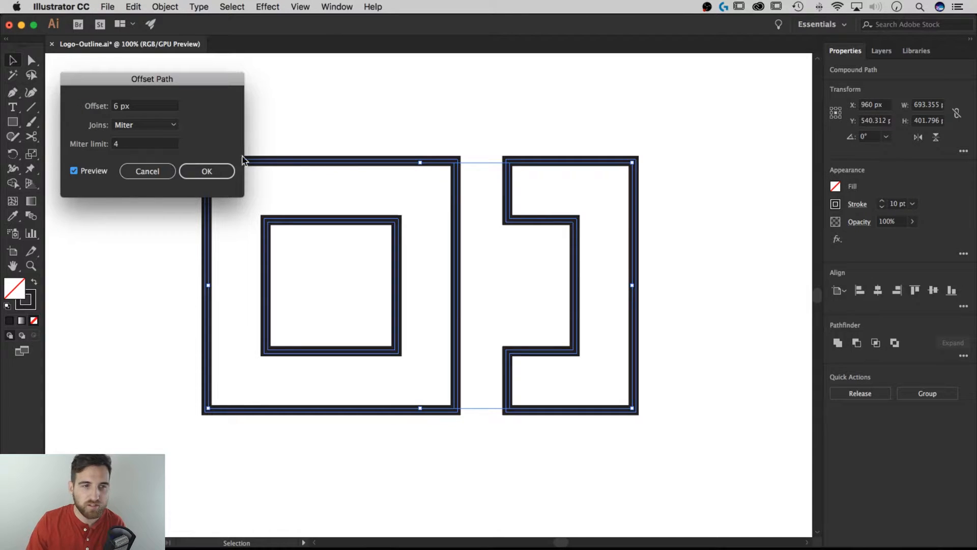
Step: Preview the path offset at 10 px and at 20 px
left_click(137, 107)
left_click_drag(140, 109, 106, 109)
type("10")
key("Tab")
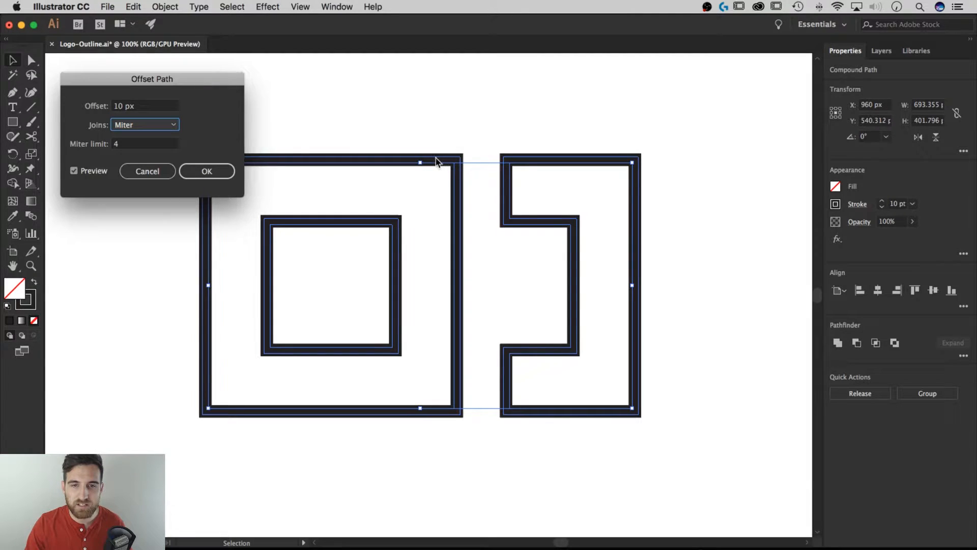
left_click(156, 105)
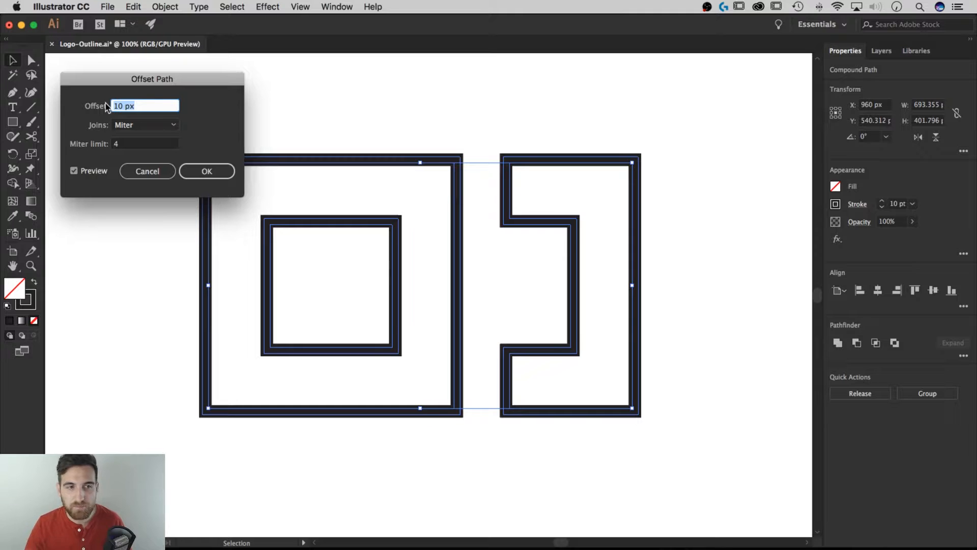
type("20")
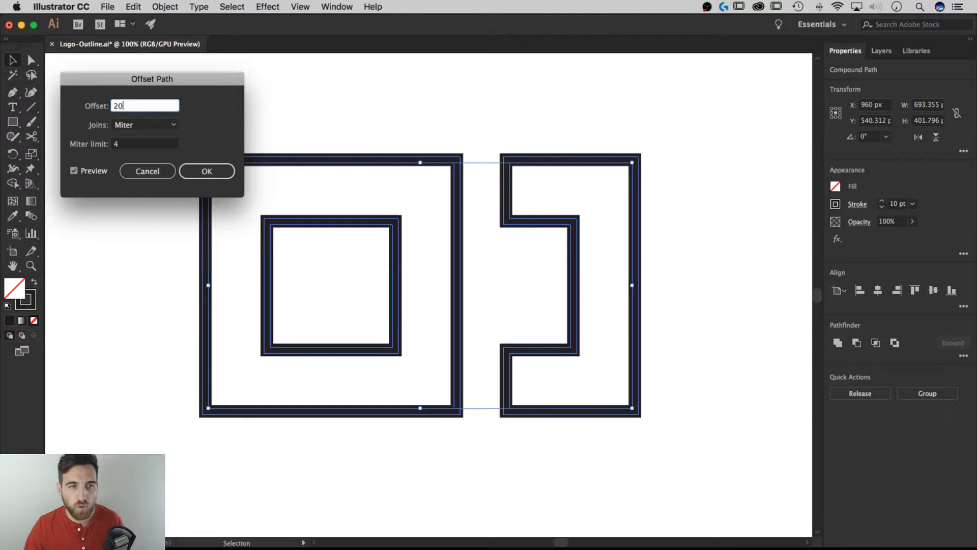
key("Tab")
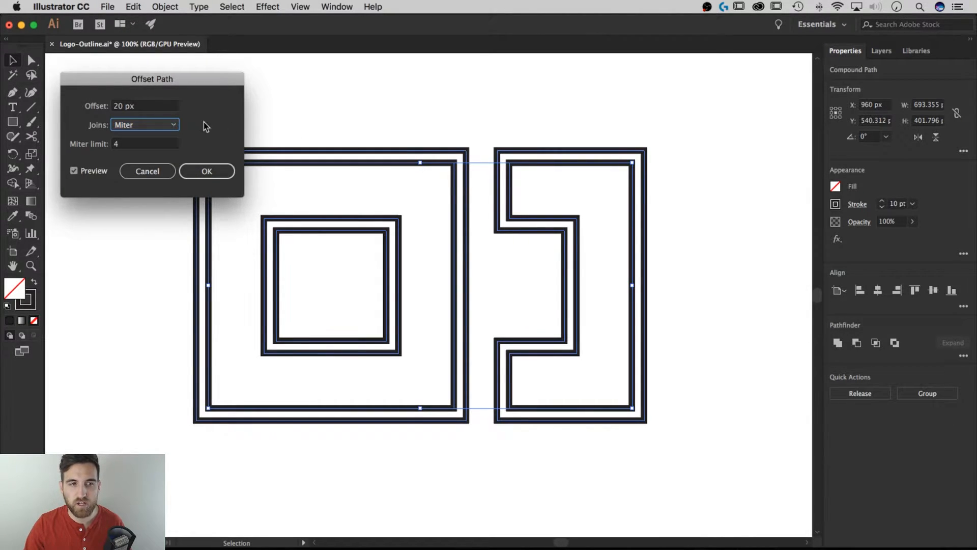
Step: Preview the logo paths' offset at -20 px with miter joins, and with round joins
left_click_drag(145, 105, 90, 105)
type("-20")
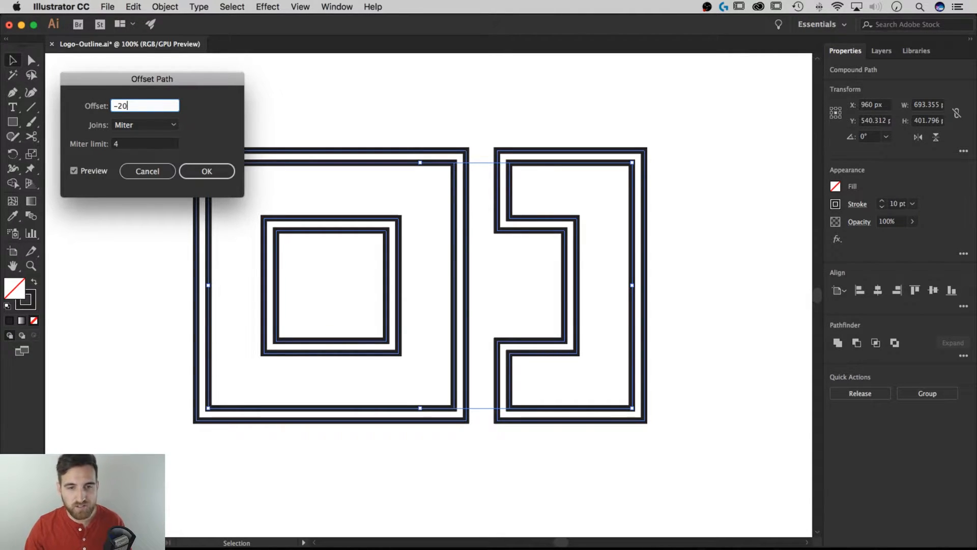
key("Tab")
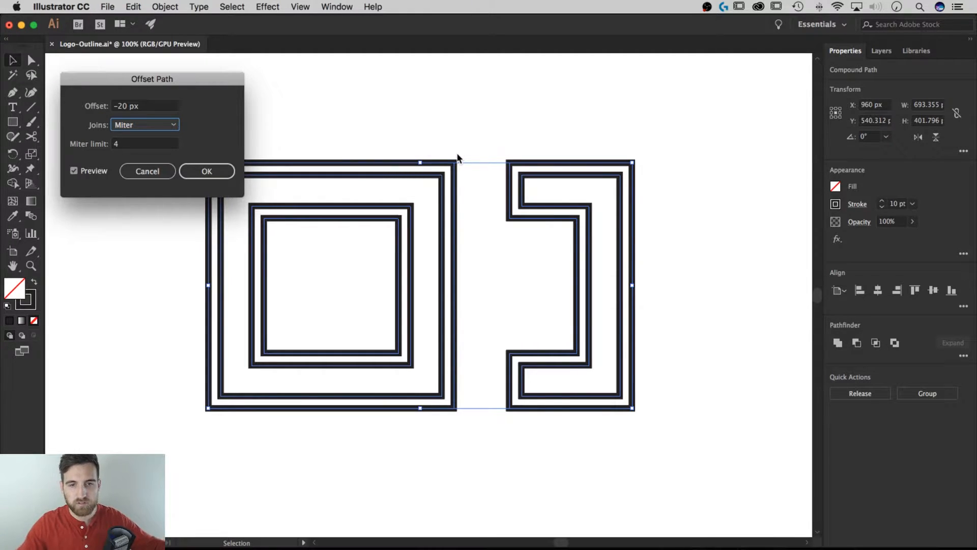
left_click(152, 123)
left_click(149, 147)
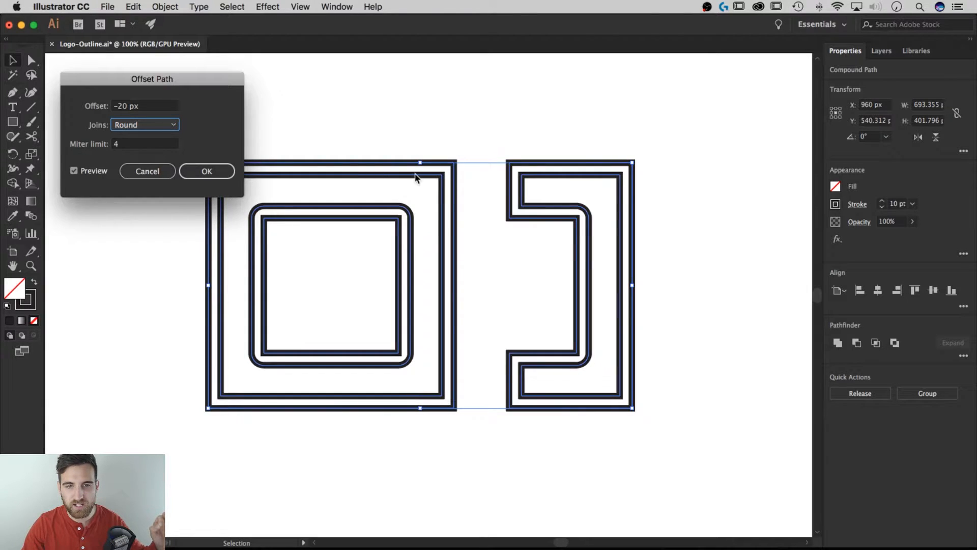
Step: Preview the logo paths' offset at 20 px with round joins, and with bevel joins
left_click(145, 106)
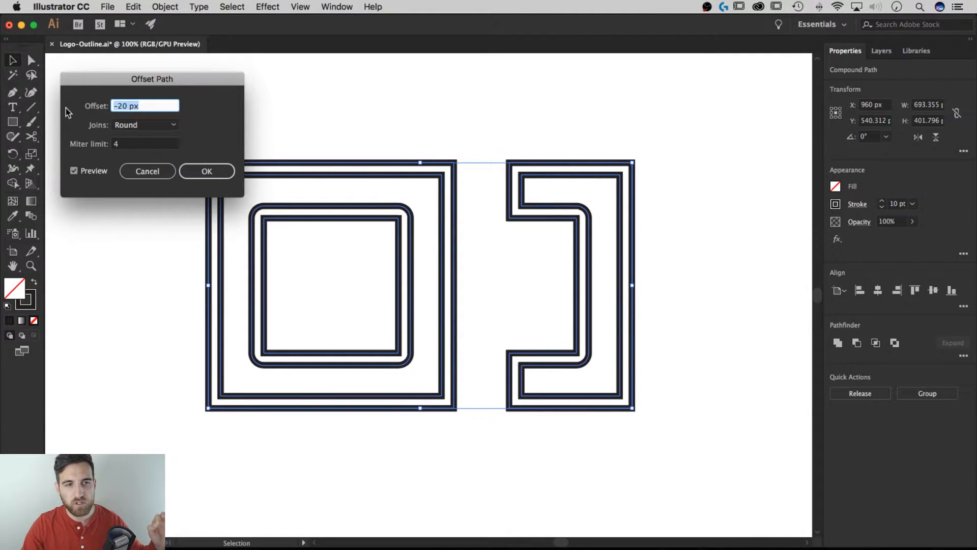
type("20")
key("Tab")
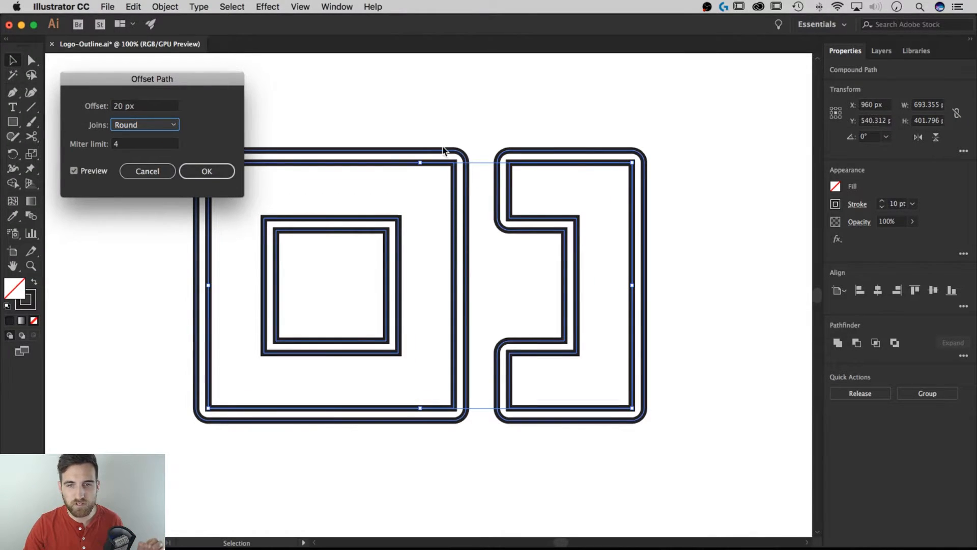
left_click(161, 127)
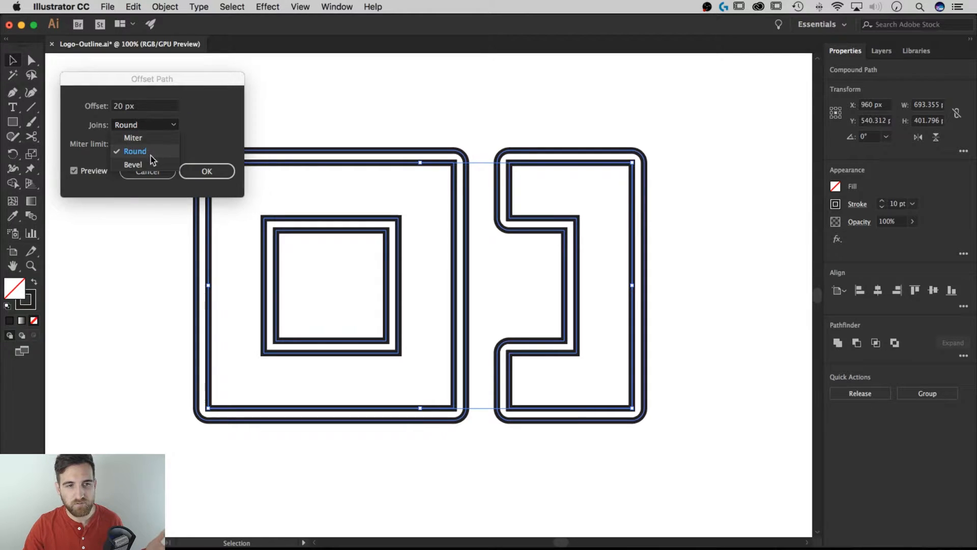
left_click(148, 161)
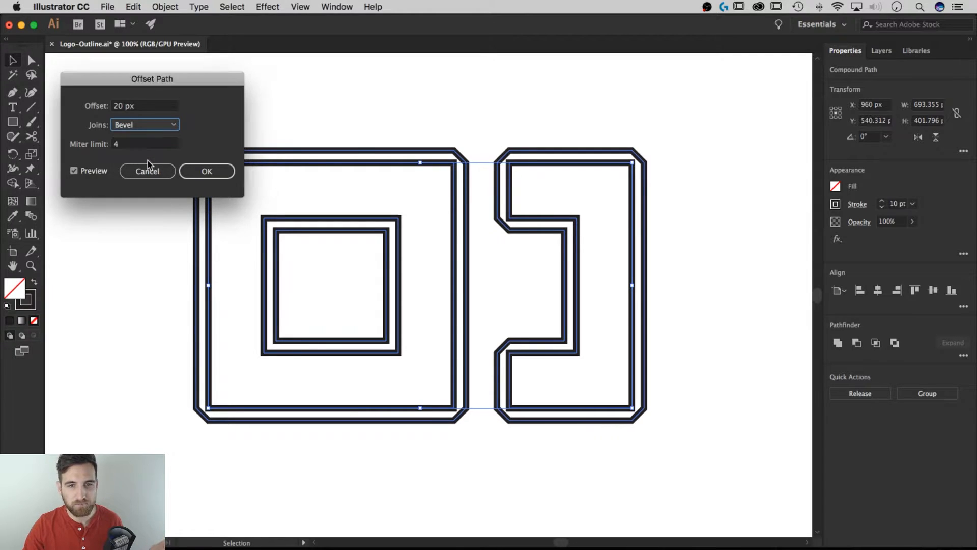
Step: Apply the 20 px offset to the logo paths with miter joins and clear the selection
left_click(135, 125)
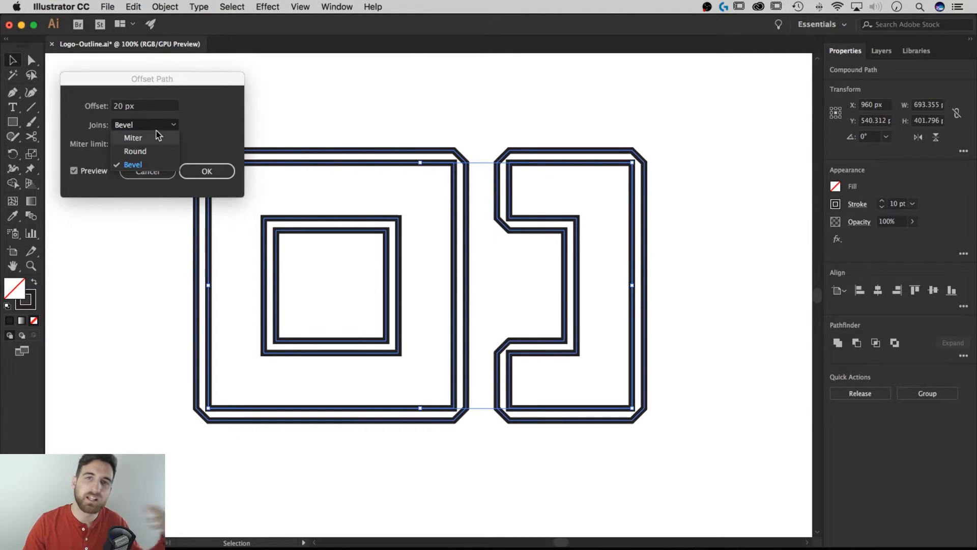
left_click(141, 138)
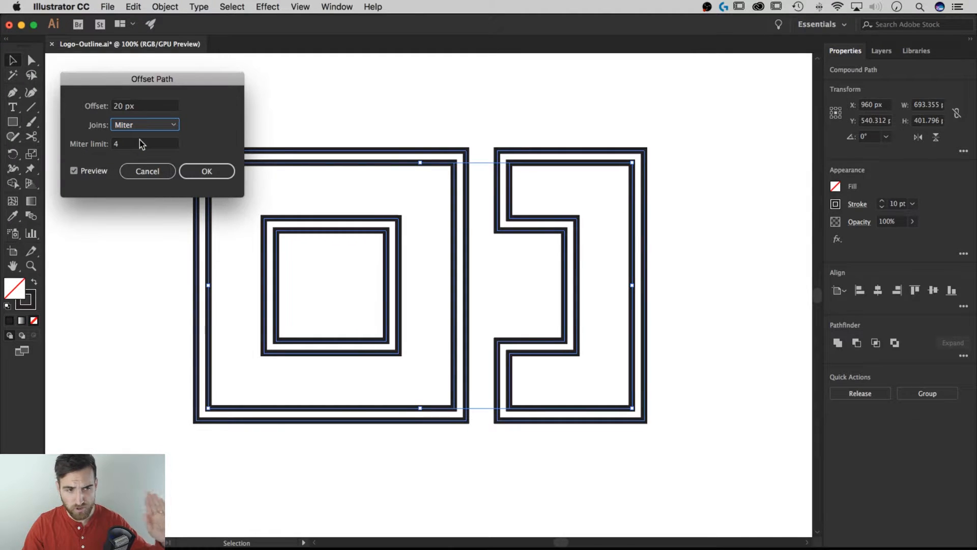
left_click(217, 158)
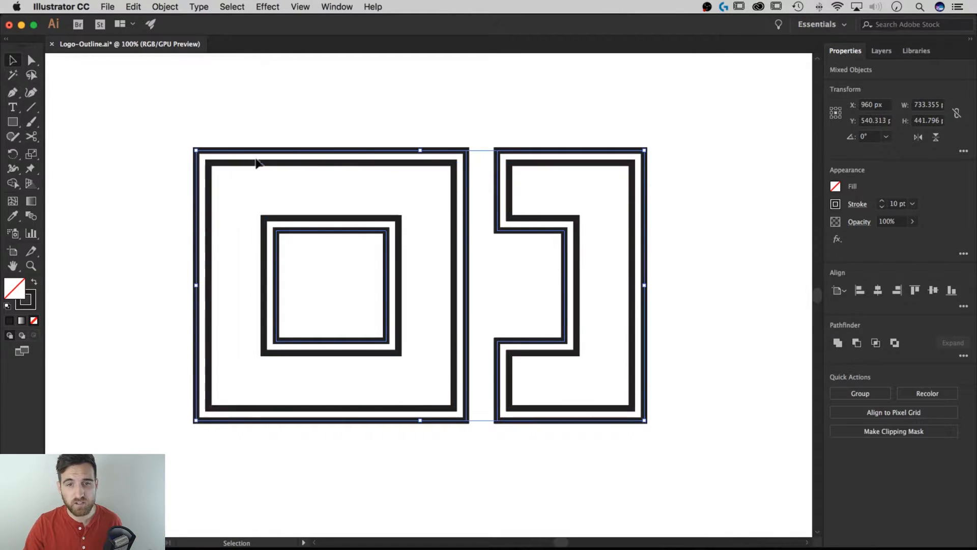
left_click(471, 136)
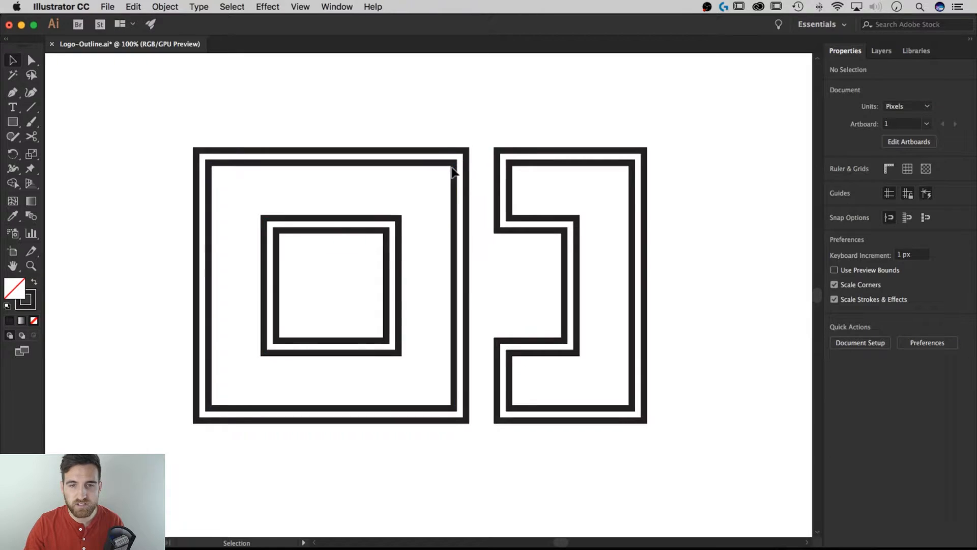
Step: Try moving the square's outlines independently, undoing each move
left_click_drag(455, 164, 485, 135)
key("super+z")
key("super+z")
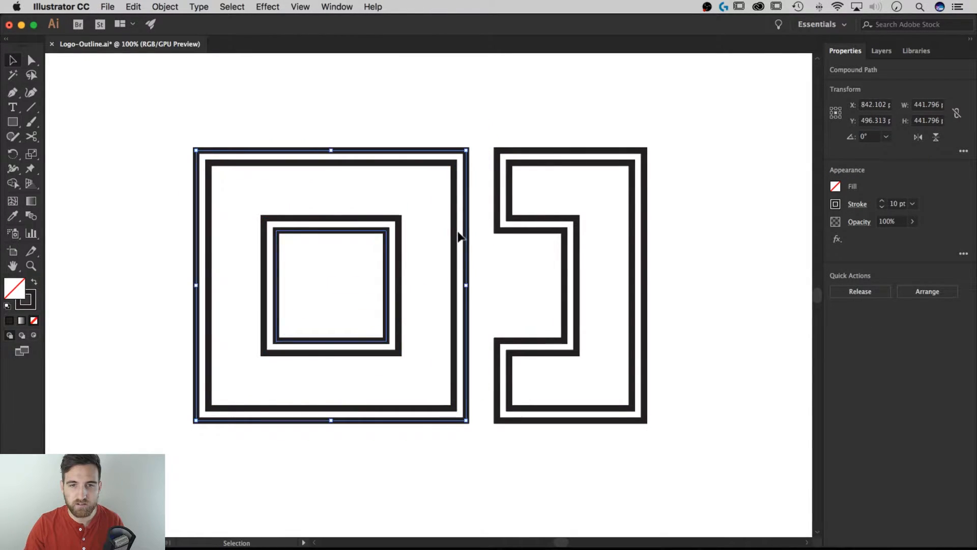
Step: Offset the square's original outline by -20 px with miter joins, checking the preview before applying it
left_click(454, 178)
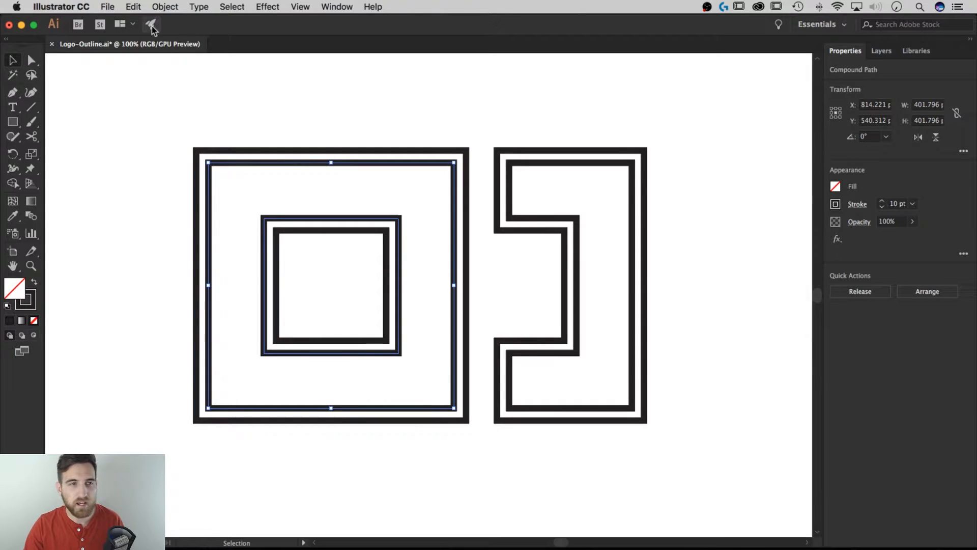
left_click(163, 6)
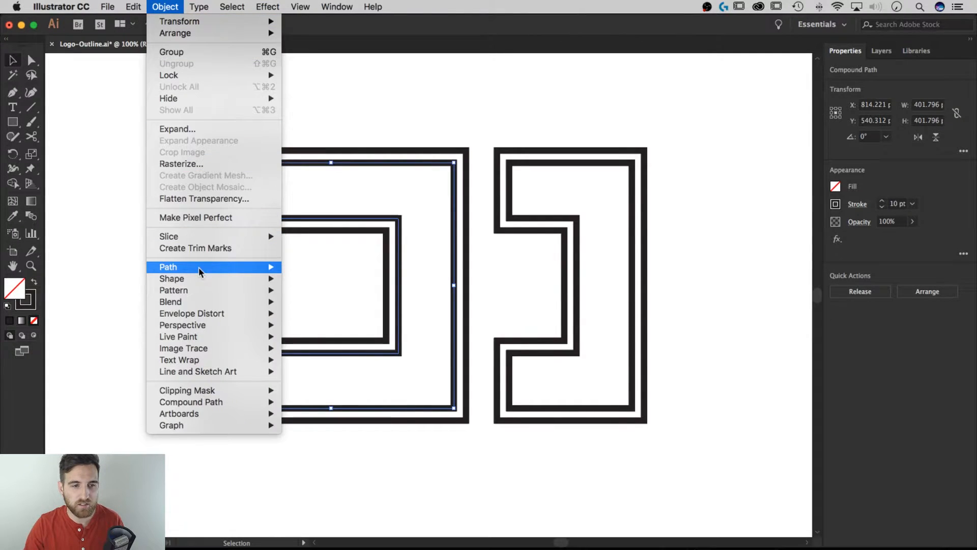
mouse_move(199, 267)
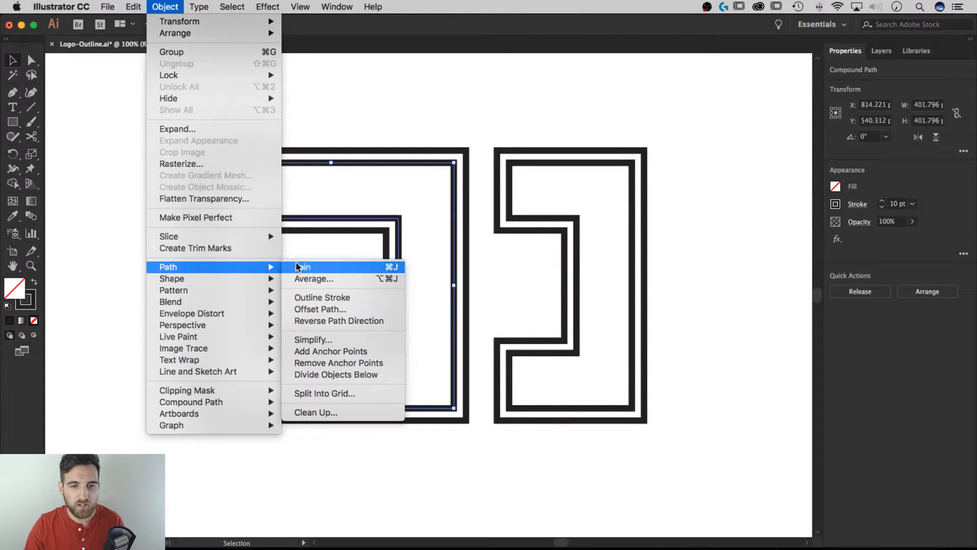
left_click(327, 310)
type("-20")
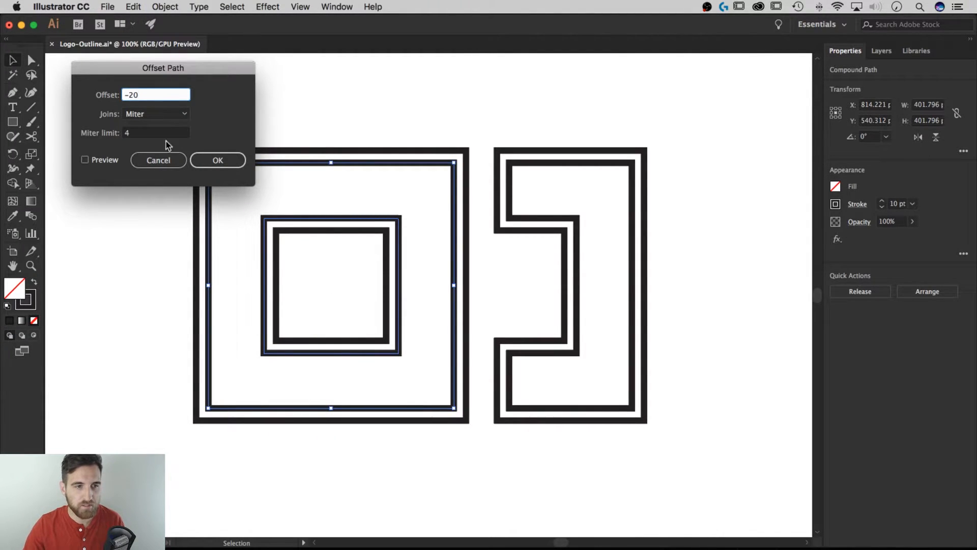
left_click(96, 159)
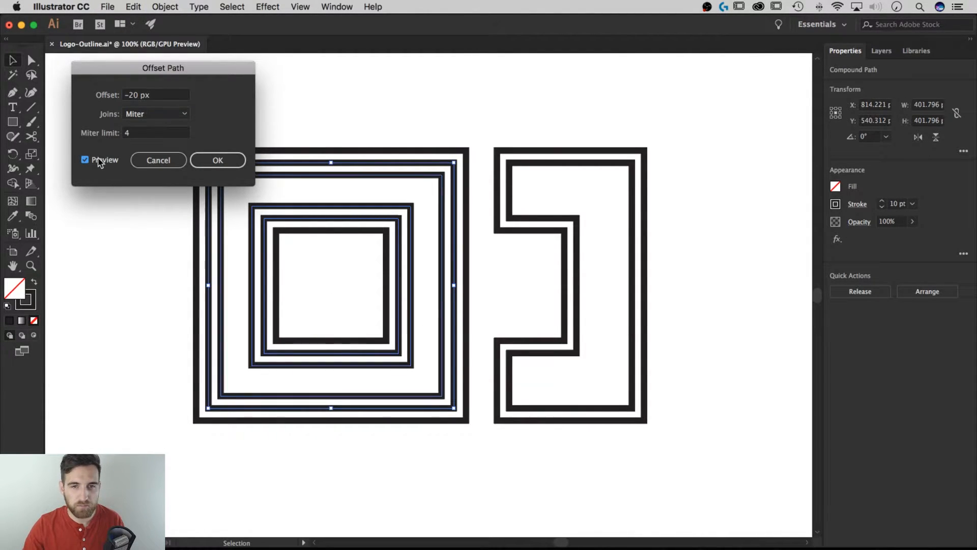
left_click(218, 160)
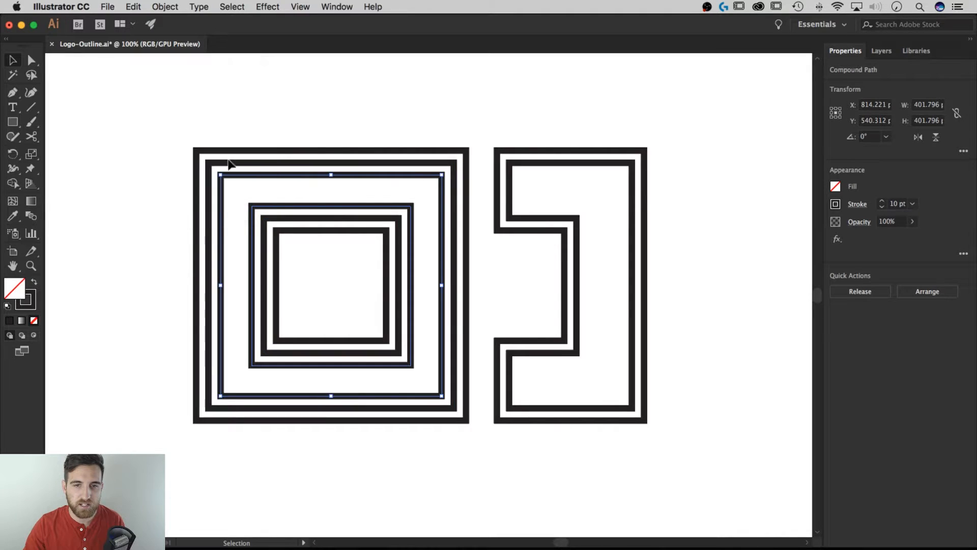
Step: Preview a further -15 px offset of the square's newest outline and cancel it
left_click(165, 6)
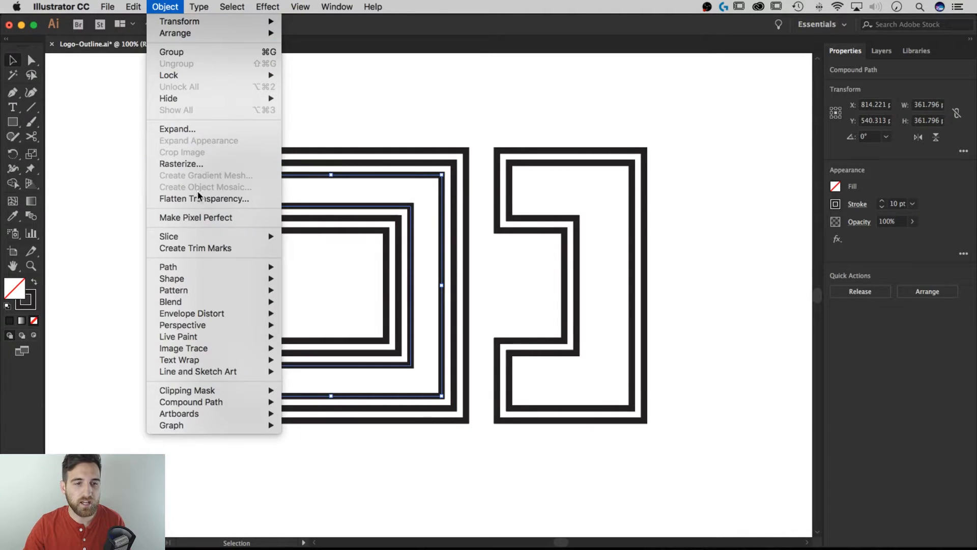
mouse_move(198, 268)
left_click(301, 309)
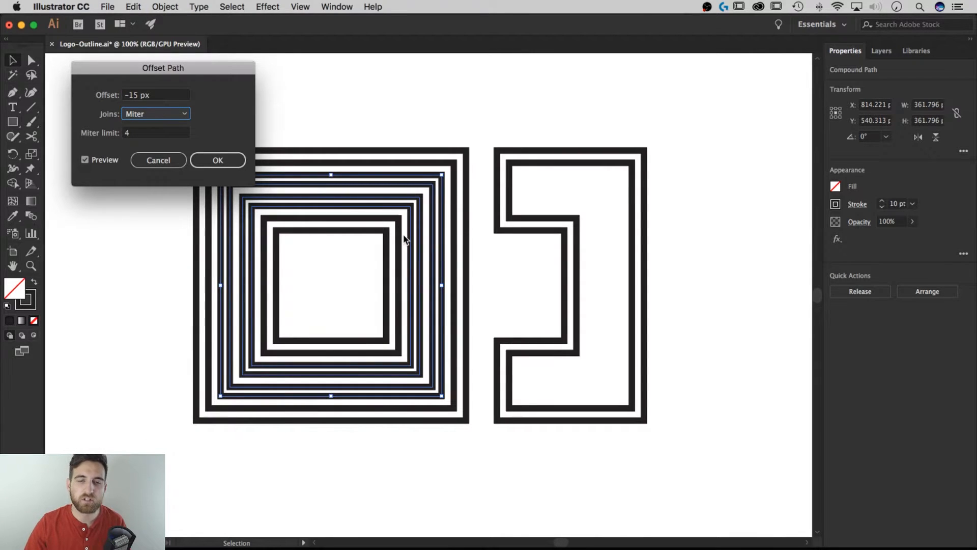
left_click(175, 166)
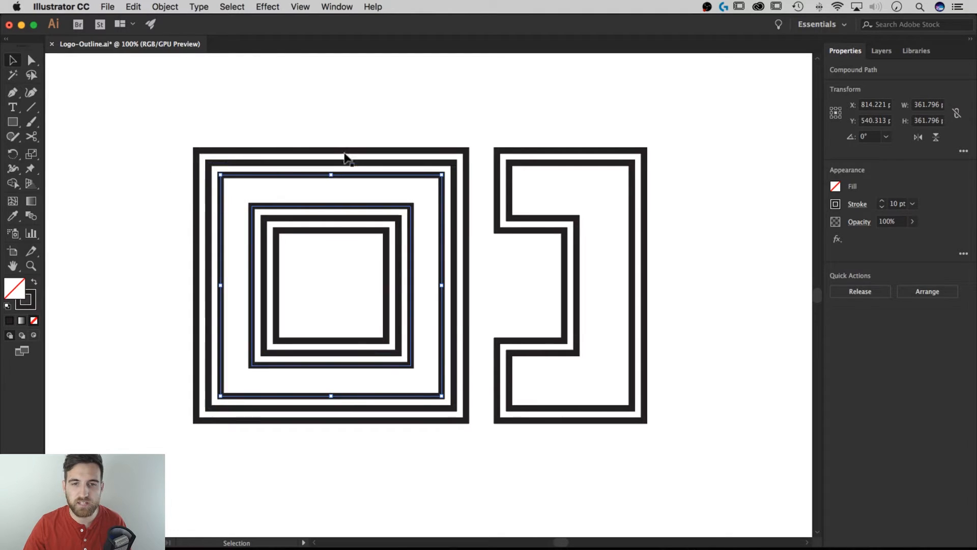
Step: Try moving the square's newest outline, undo the move and clear the selection
left_click(413, 145)
left_click(415, 193)
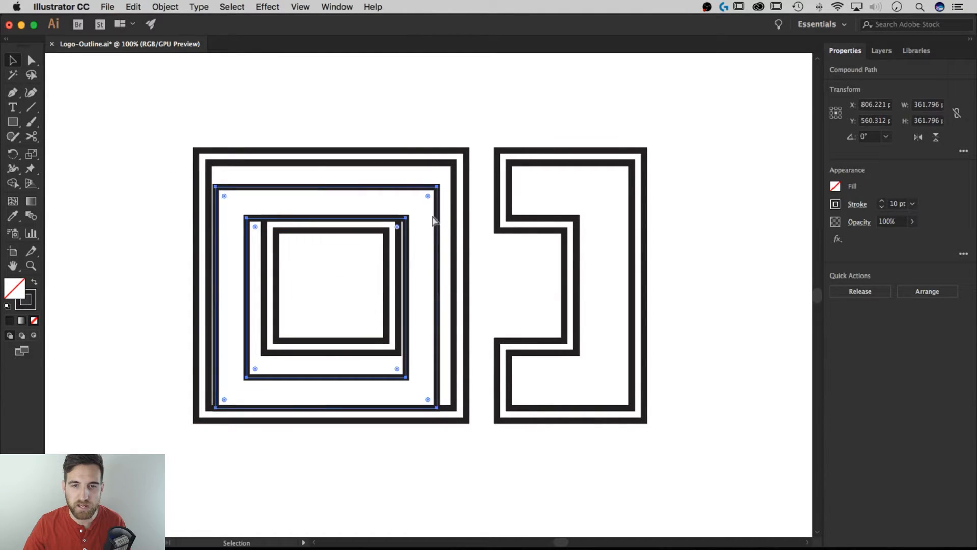
left_click(675, 126)
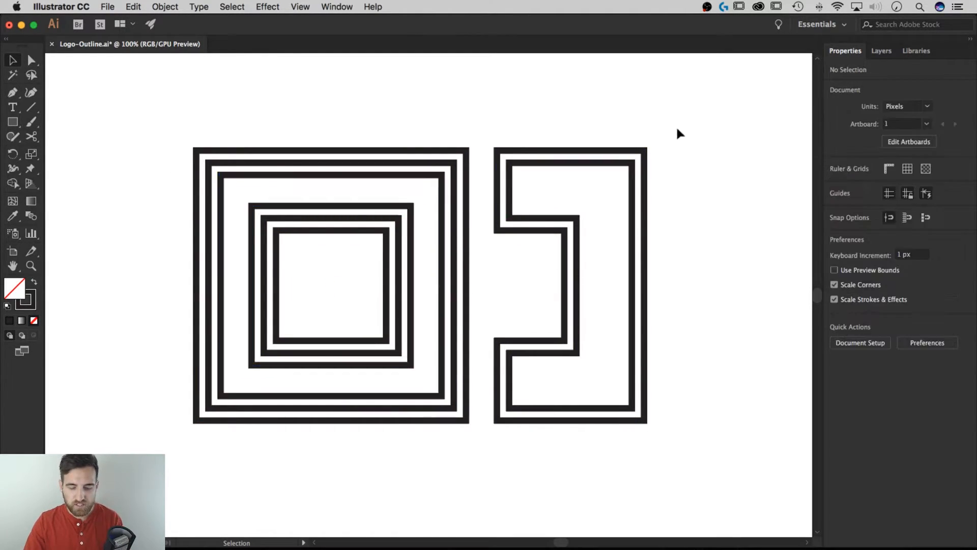
Step: Delete all the square and bracket artwork from the artboard
key("cmd+minus")
key("super+minus")
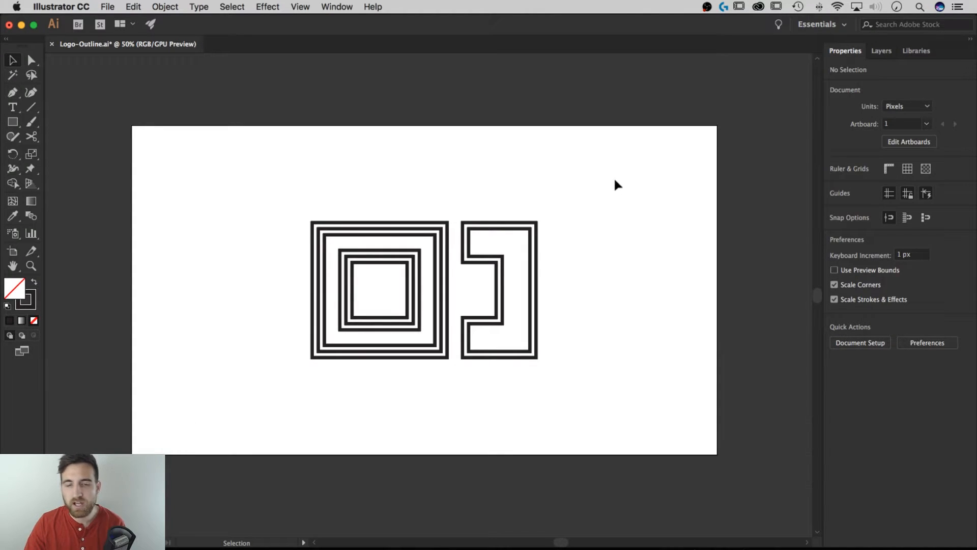
left_click_drag(599, 182, 285, 385)
key("Delete")
key("super+plus")
mouse_move(443, 304)
left_mouse_down()
mouse_move(444, 314)
mouse_move(450, 305)
left_mouse_up()
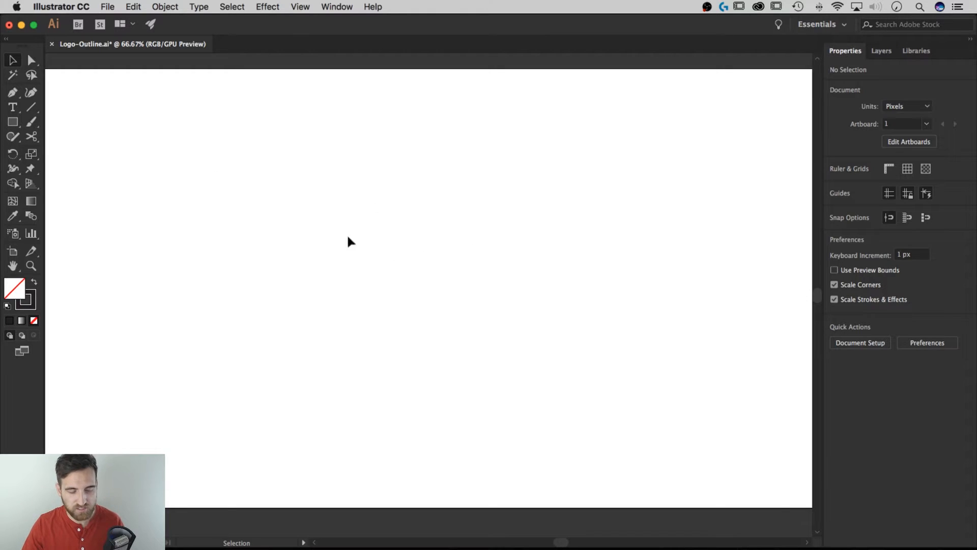
Step: Place a placeholder text object on the empty artboard and set its font to DIN 2014 Extra Light
key("t")
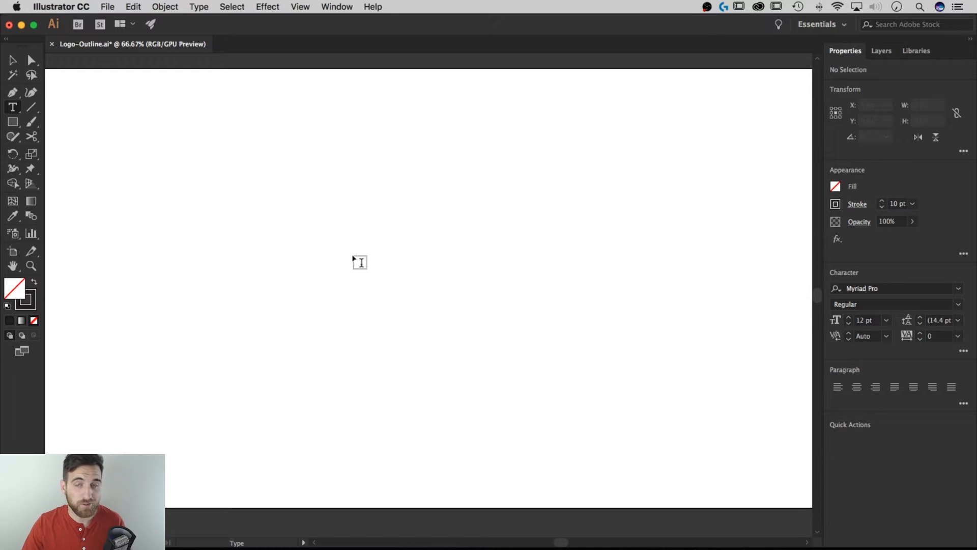
left_click(379, 250)
left_click(835, 290)
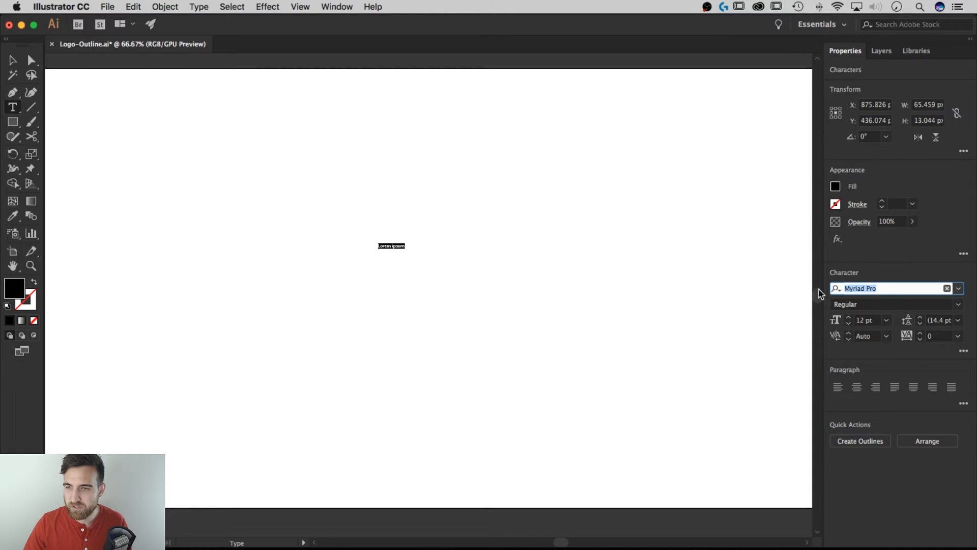
type("din 2014")
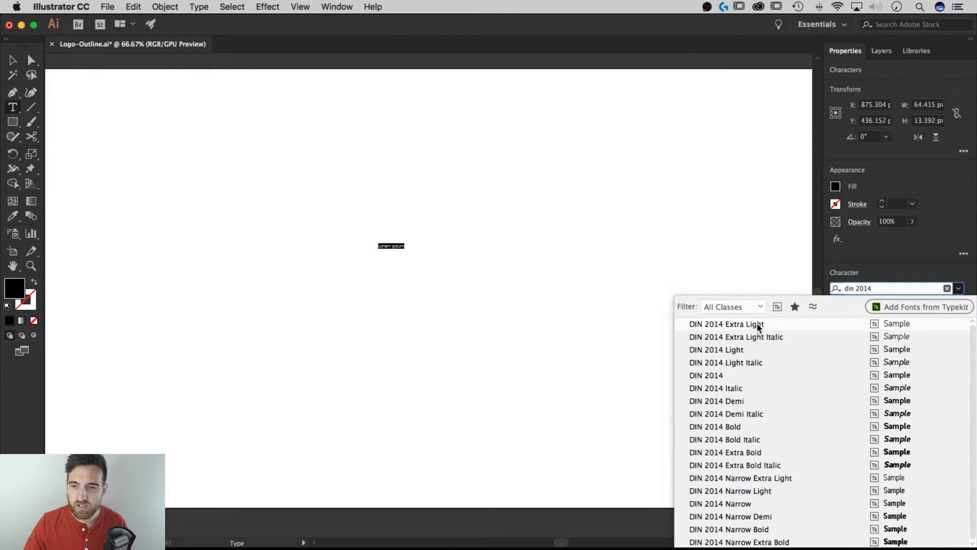
left_click(757, 323)
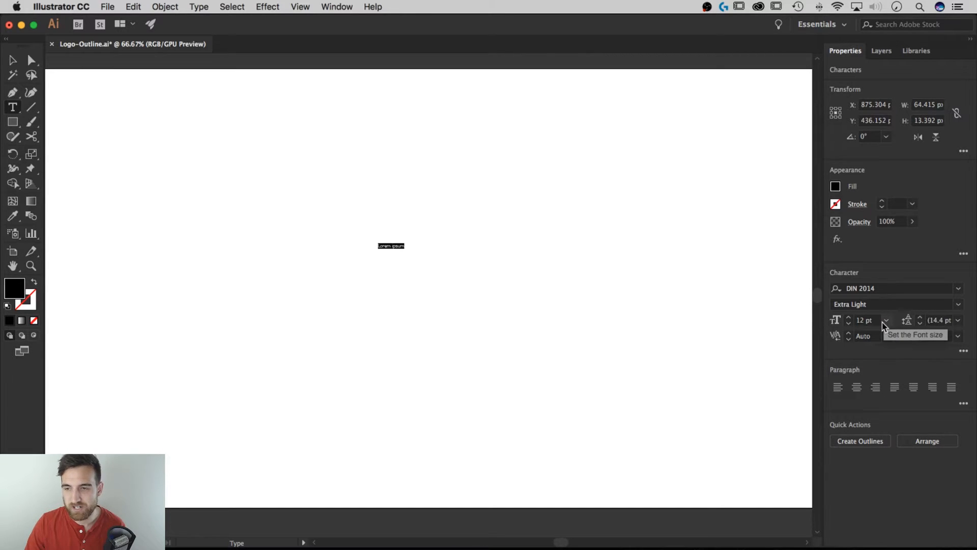
Step: Scale the placeholder text up to about 195 pt and replace its wording with PIXEL
left_click(12, 60)
left_click_drag(410, 241, 615, 170)
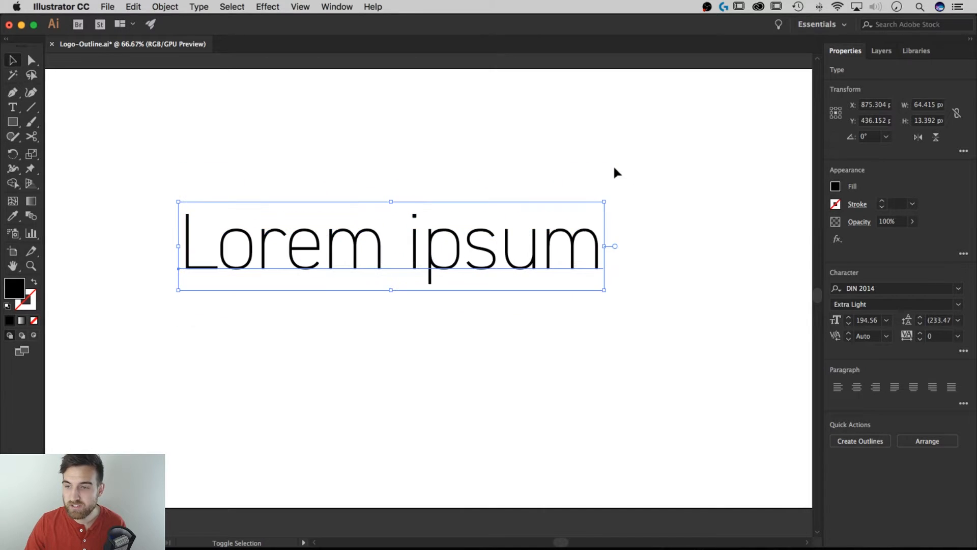
double_click(525, 264)
key("super+a")
type("PIXEL")
Step: Set the PIXEL text's tracking to 200 and its font size to 200 pt
key("super+a")
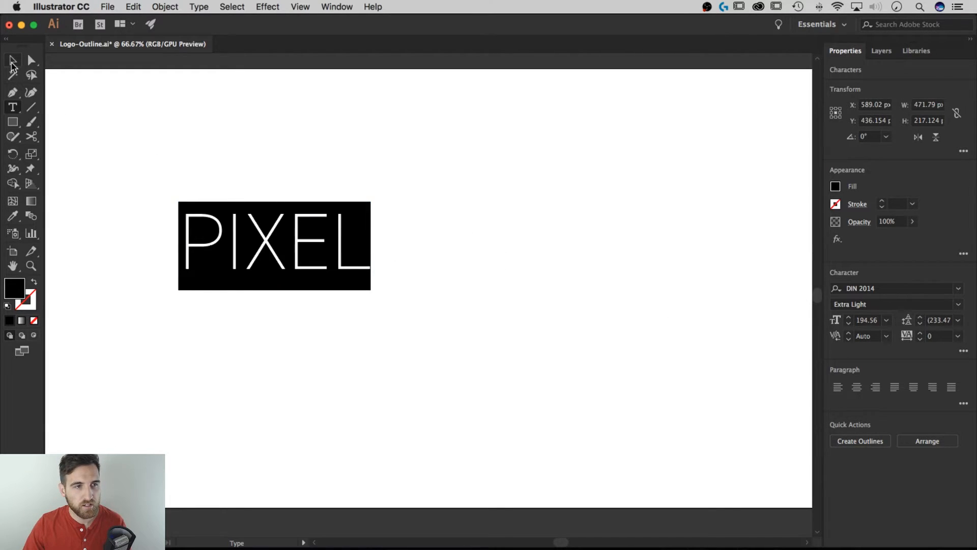
left_click(945, 336)
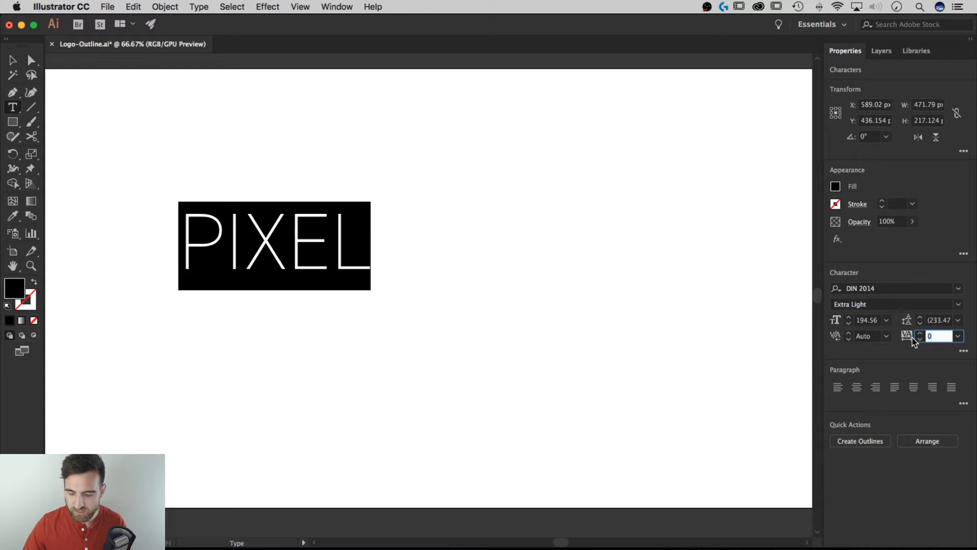
type("200")
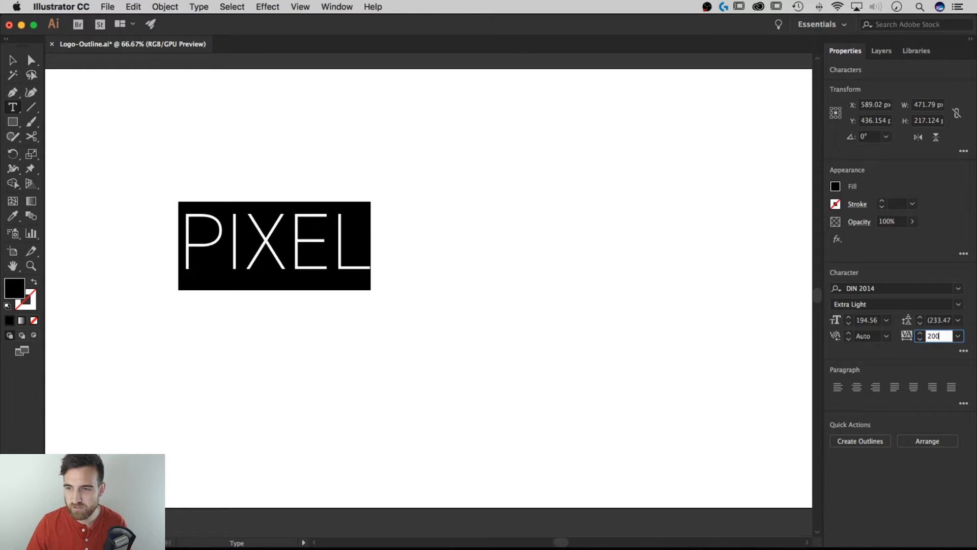
key("Return")
left_click(869, 320)
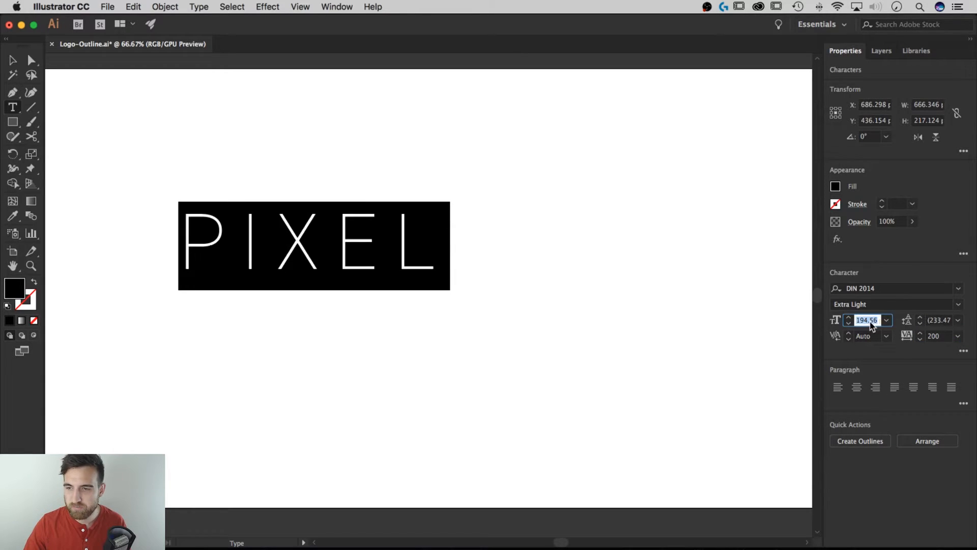
type("200")
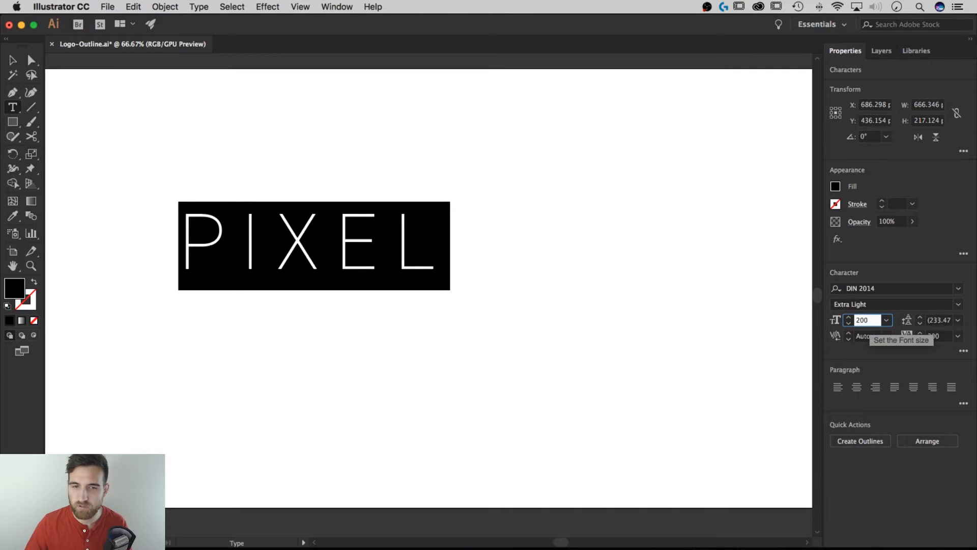
key("Return")
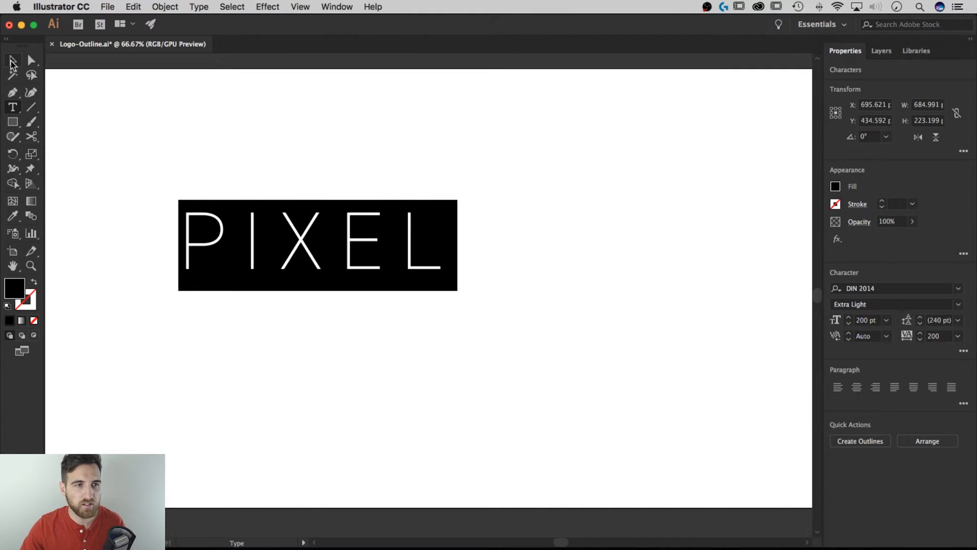
Step: Move the PIXEL text to the middle of the artboard and convert it to outlines
left_click(13, 61)
left_click_drag(406, 248, 520, 282)
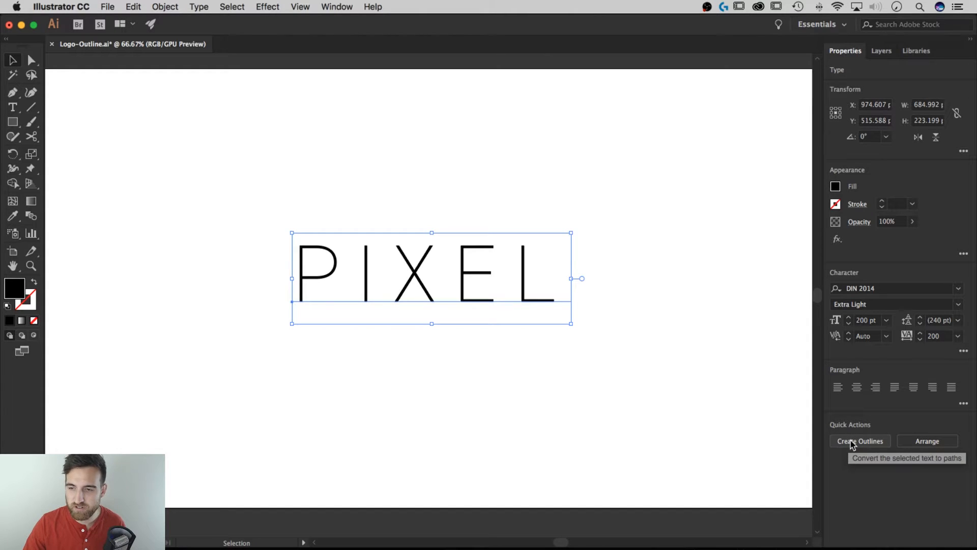
key("super+shift+o")
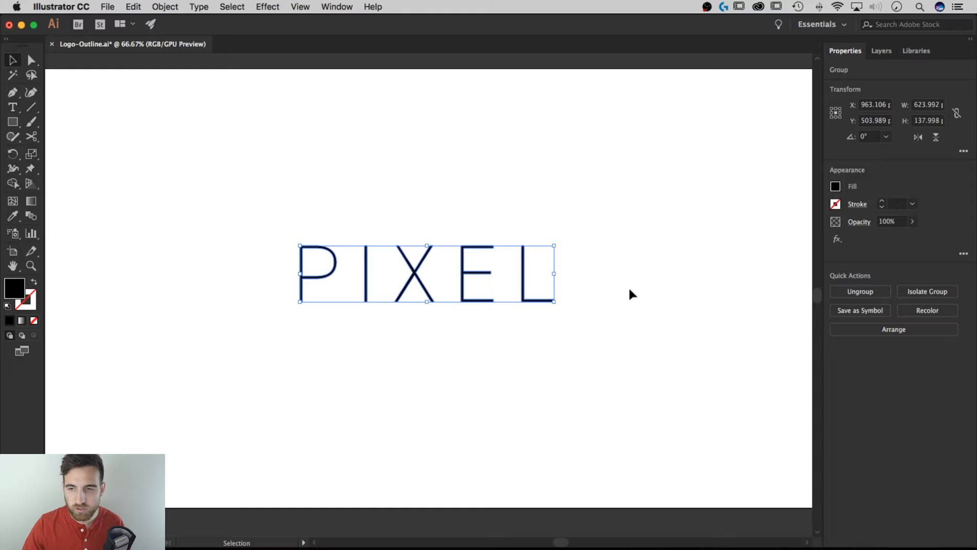
Step: Remove the fill from the outlined PIXEL lettering, give it a 1 pt black stroke and deselect it
left_click_drag(619, 201, 247, 338)
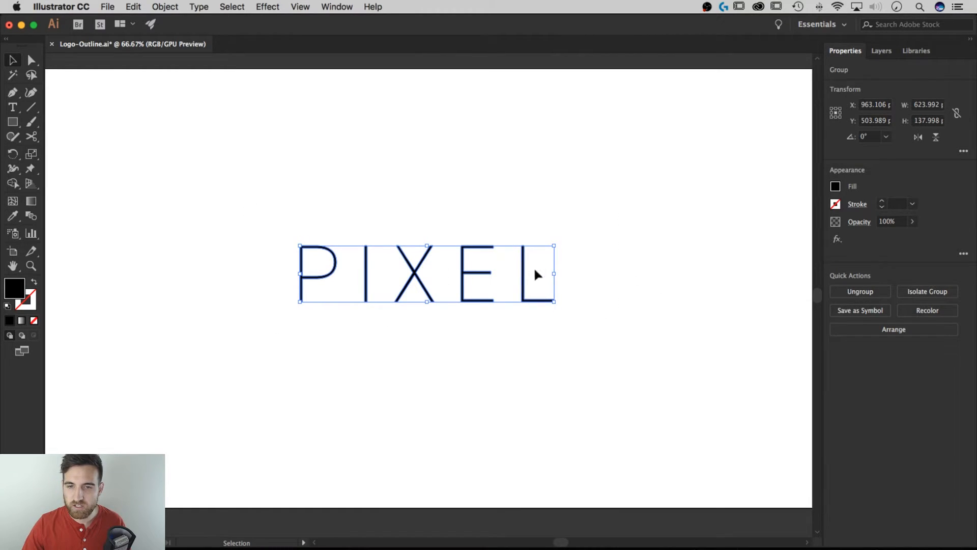
left_click(835, 188)
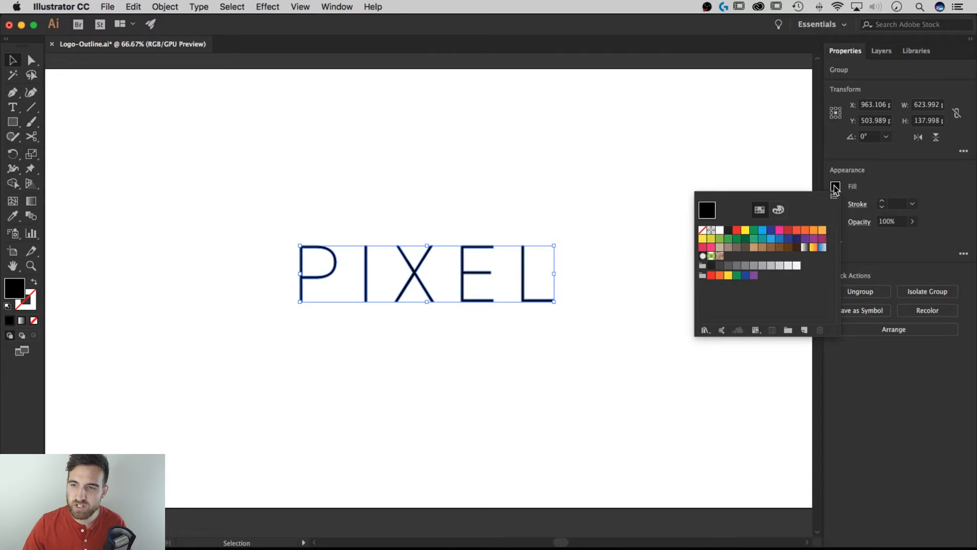
left_click(702, 230)
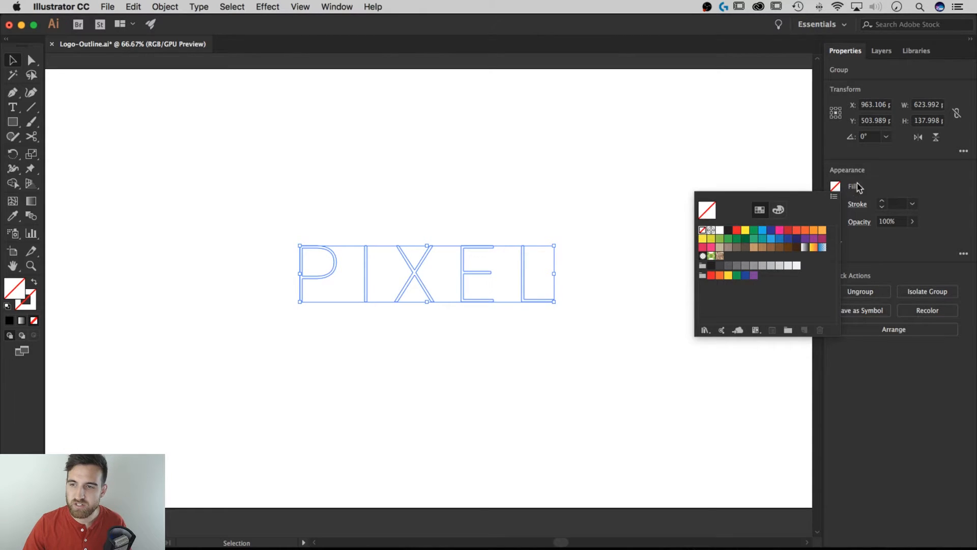
left_click(835, 204)
left_click(734, 248)
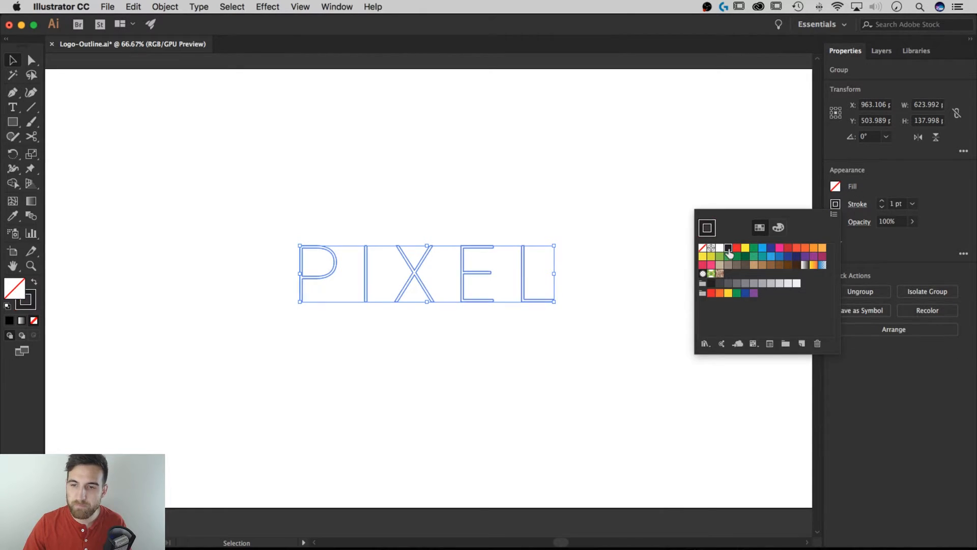
left_click(610, 253)
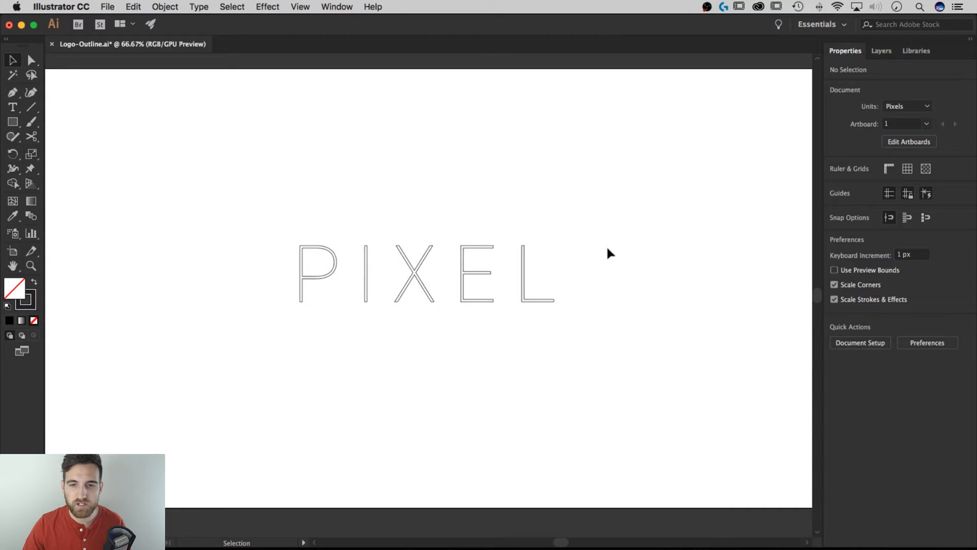
Step: Ungroup the PIXEL lettering into separate letters and clear the selection
key("super+equal")
key("super+equal")
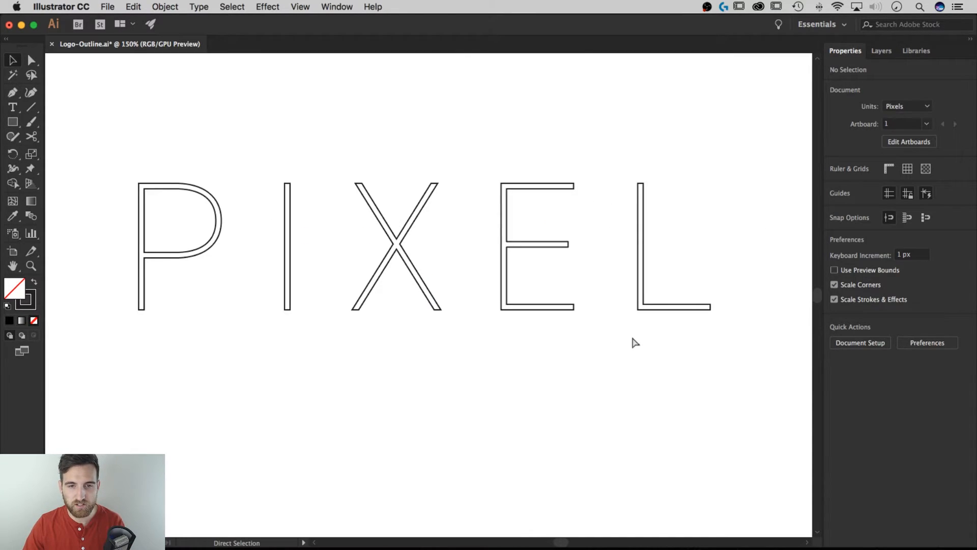
left_click_drag(588, 351, 590, 372)
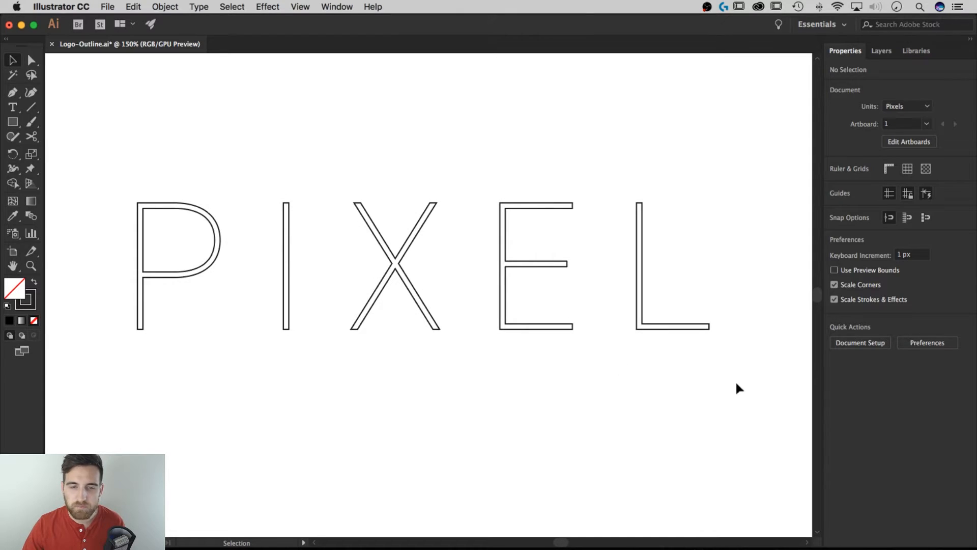
left_click_drag(731, 379, 205, 212)
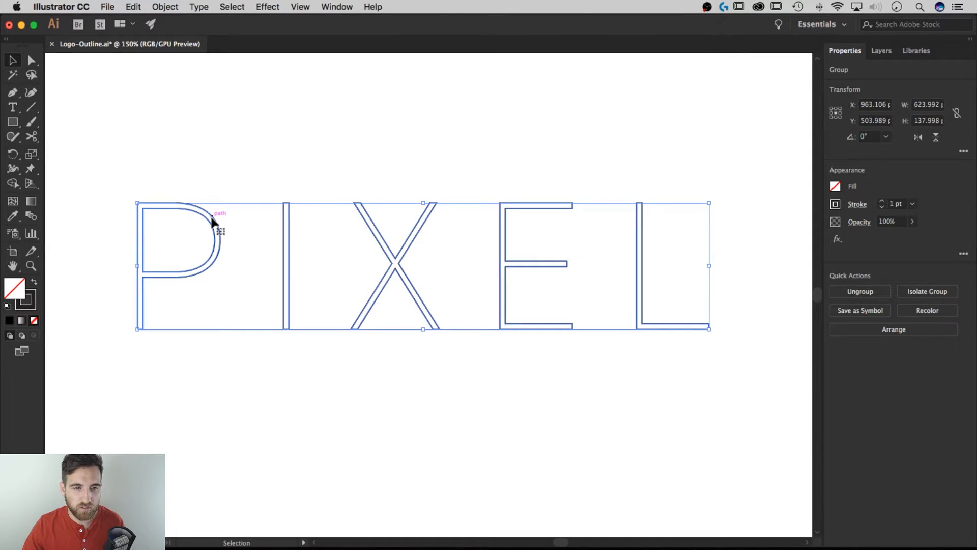
right_click(213, 220)
left_click(228, 319)
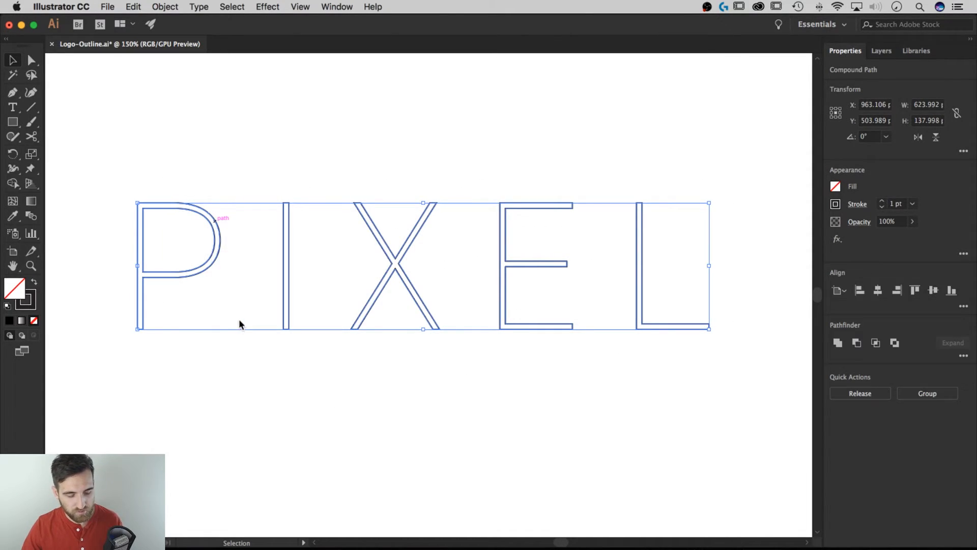
left_click(425, 349)
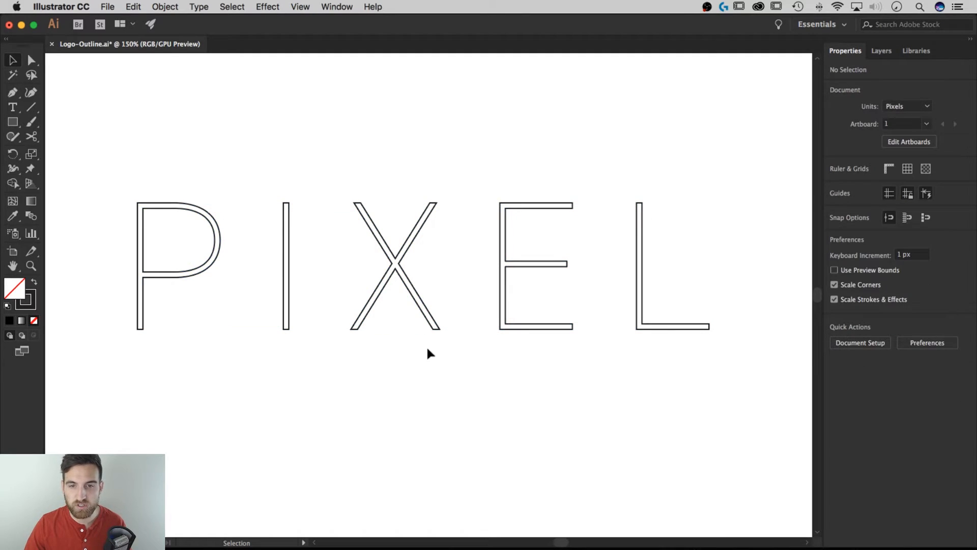
Step: Select all the PIXEL letters and preview a 10 px Offset Path with miter joins on them
left_click_drag(719, 397, 96, 150)
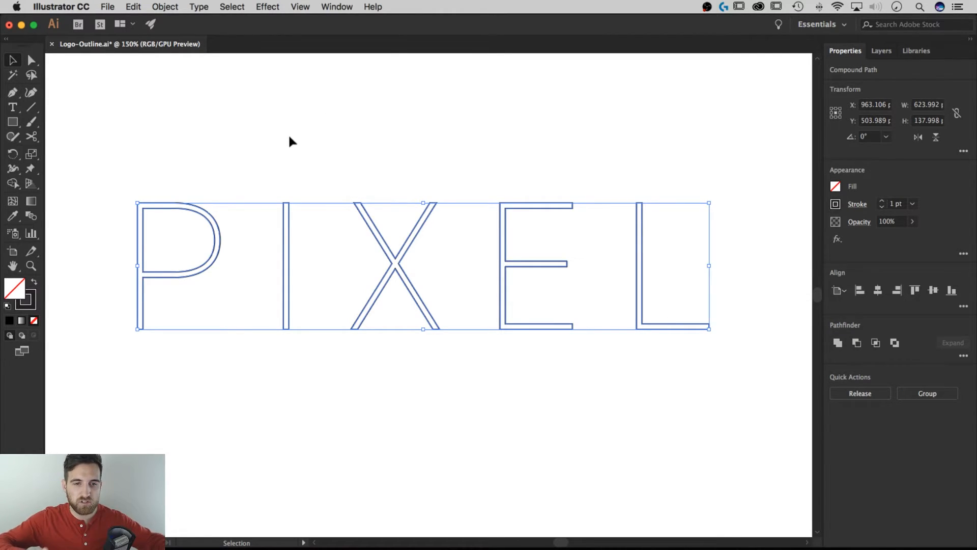
left_click(164, 7)
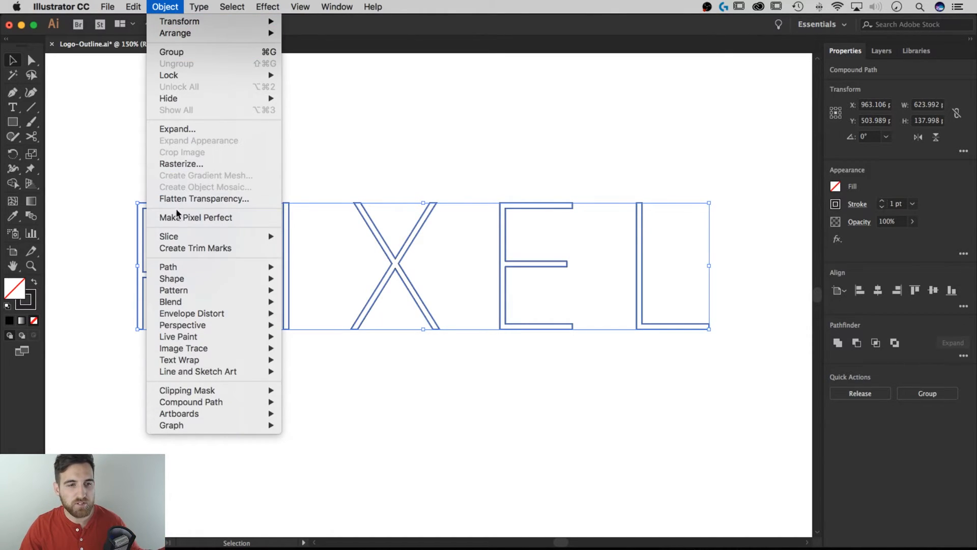
mouse_move(189, 267)
left_click(336, 310)
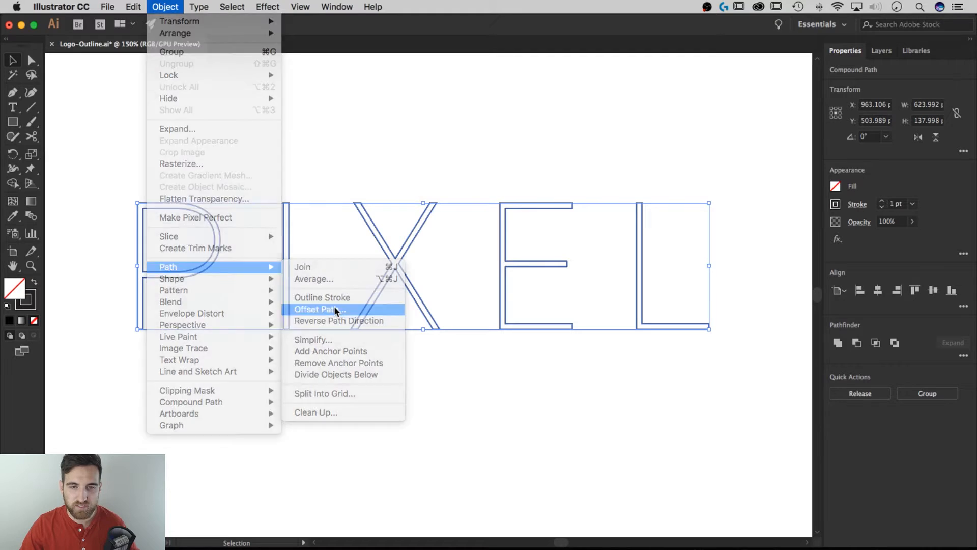
left_click(85, 160)
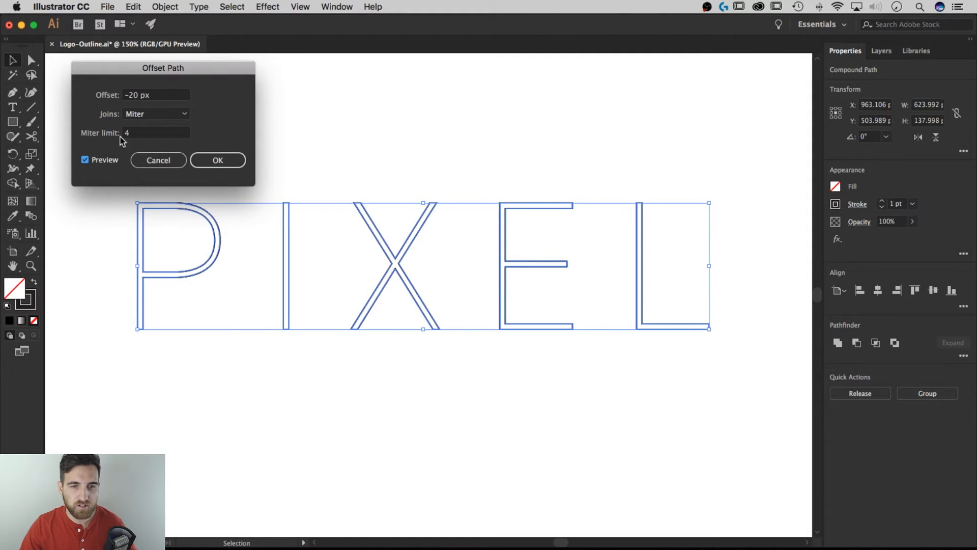
type("10")
left_click(141, 133)
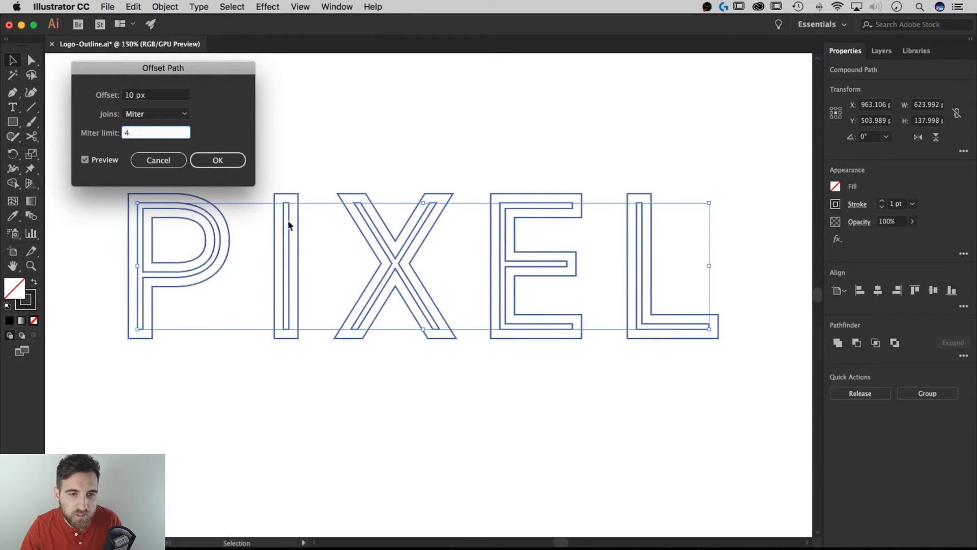
Step: Reduce the offset to 6 px and apply it to the PIXEL letters
left_click(147, 95)
key("Down")
key("Down")
key("Down")
key("Down")
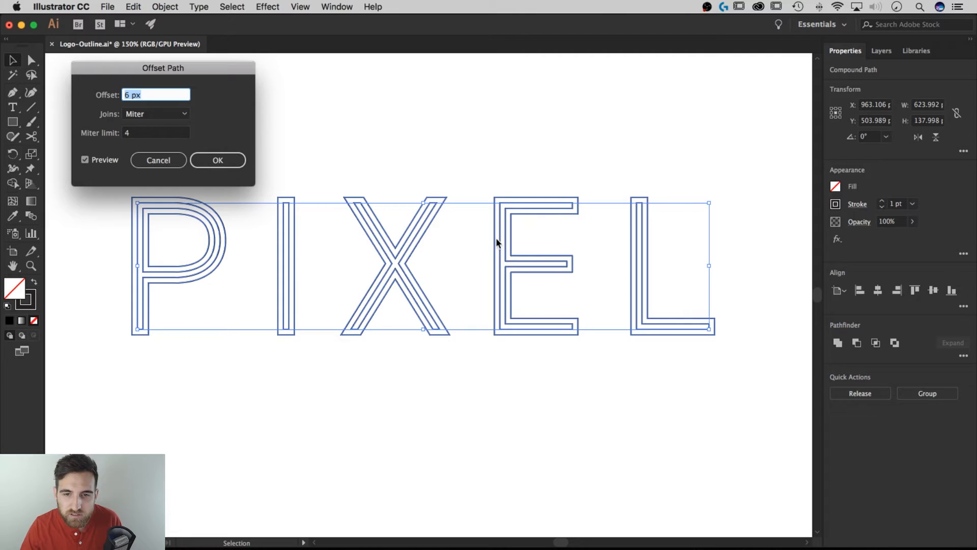
left_click(213, 169)
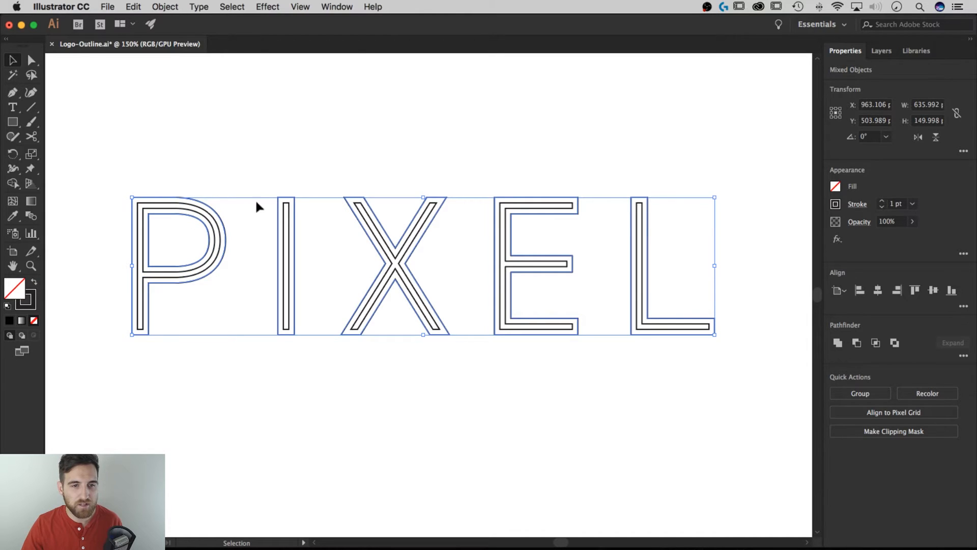
Step: Offset the letters' newly added outlines outward by 6 px with miter joins to form a second ring
left_click(165, 7)
mouse_move(207, 274)
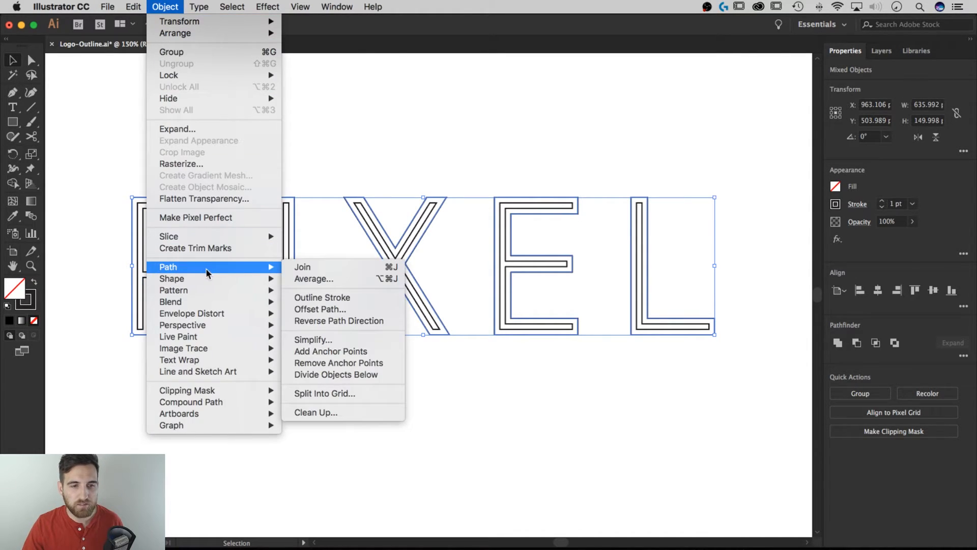
left_click(321, 309)
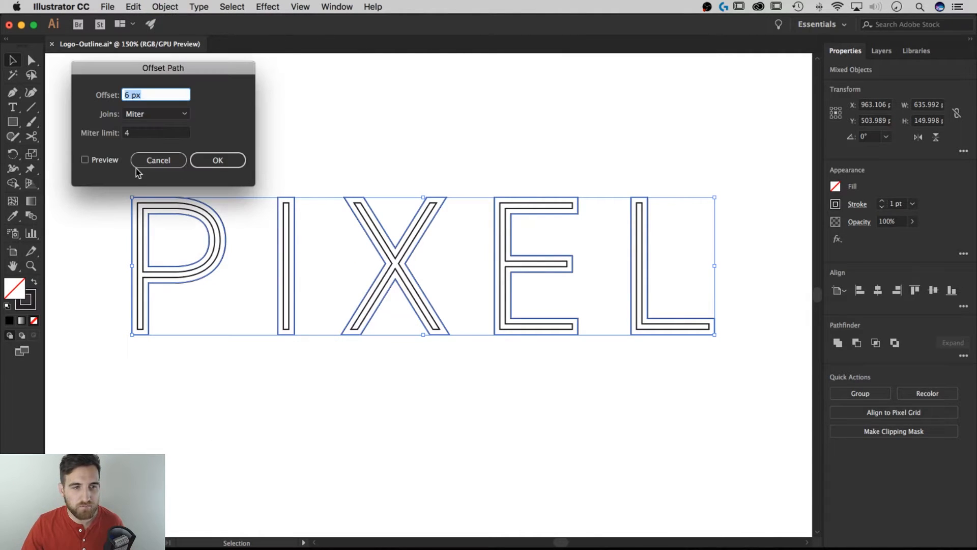
left_click(99, 160)
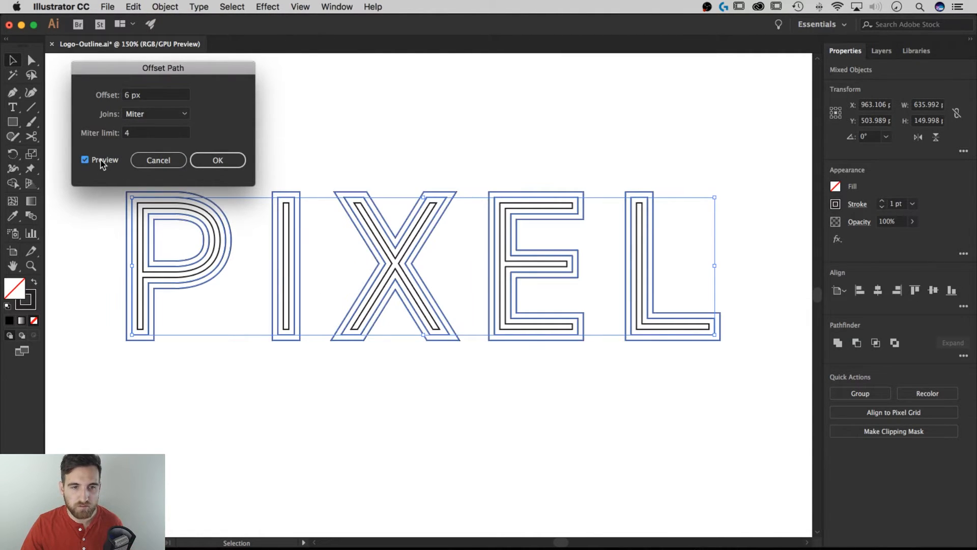
left_click(218, 161)
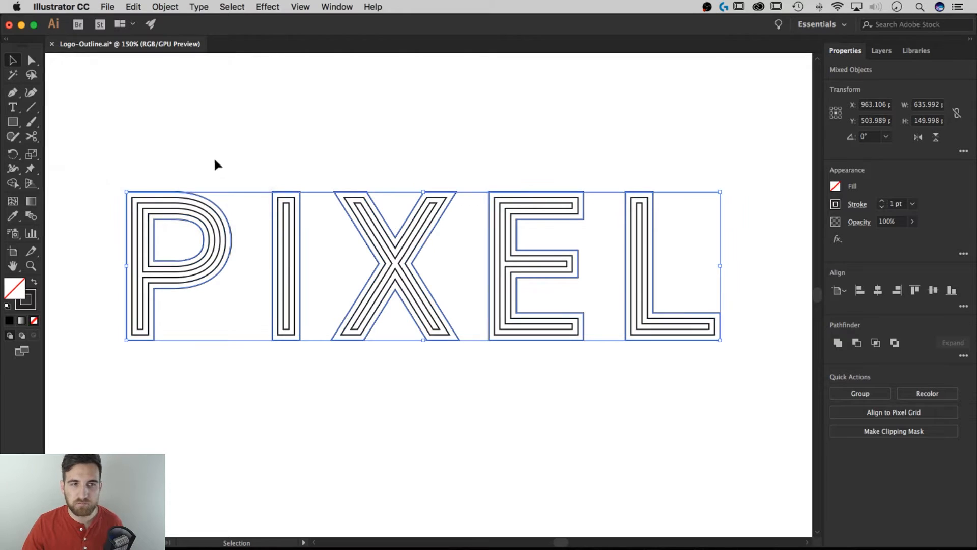
Step: Add a third ring around the letters with another 6 px Offset Path and clear the selection
left_click(162, 6)
mouse_move(213, 268)
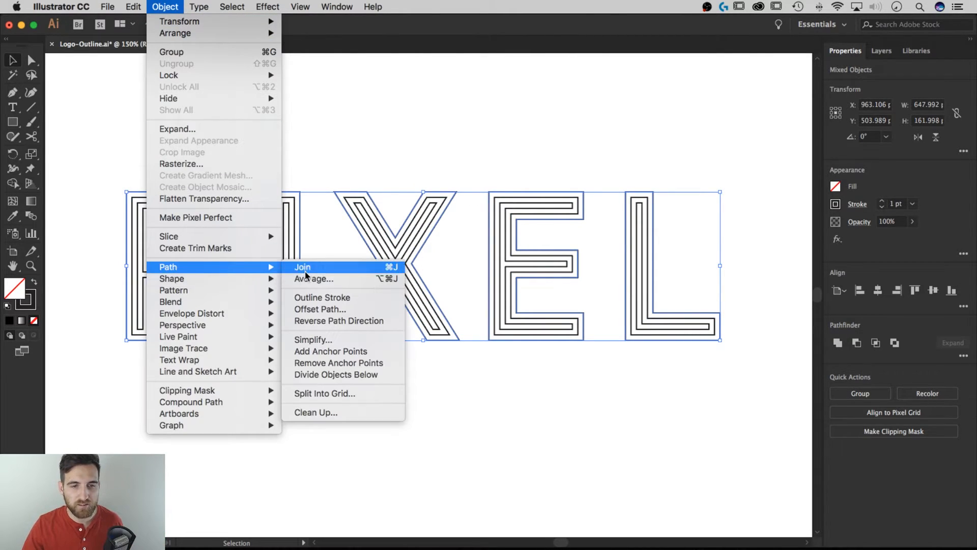
left_click(339, 312)
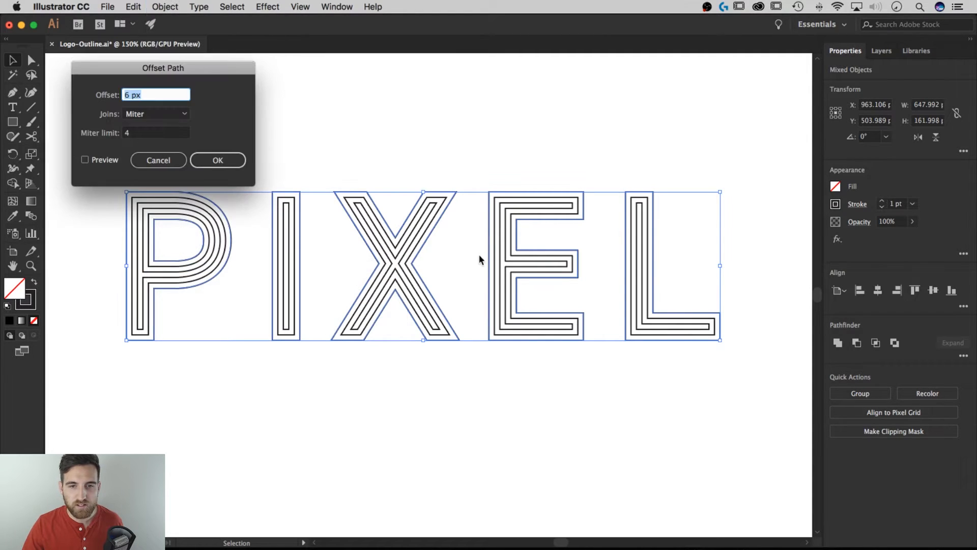
left_click(208, 164)
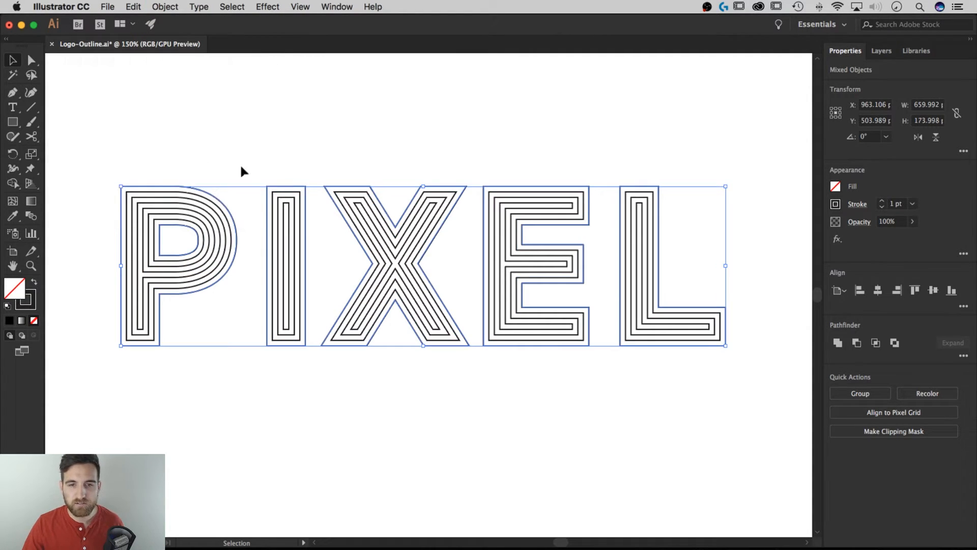
left_click(619, 139)
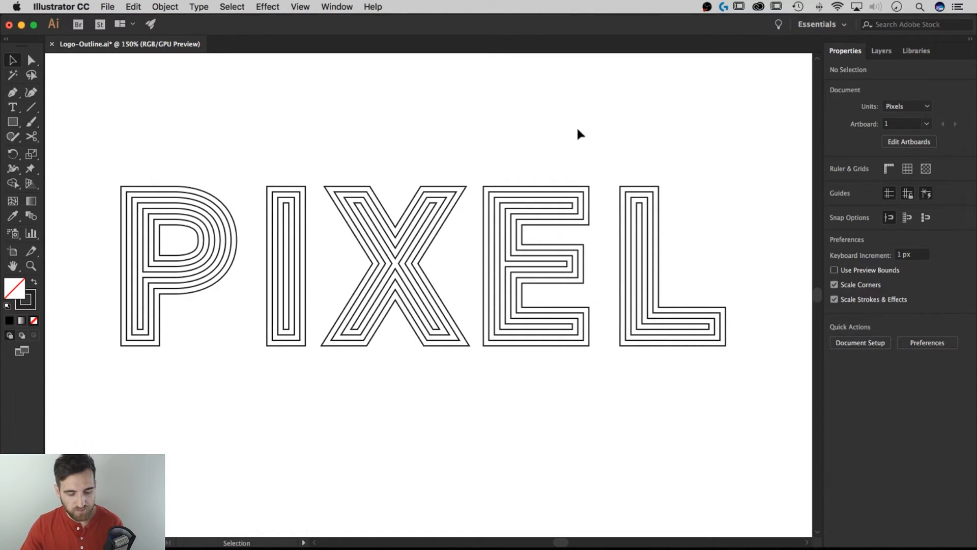
Step: Try moving the outermost outline of the letter X away from its inner lines and undo the move
left_click(375, 195)
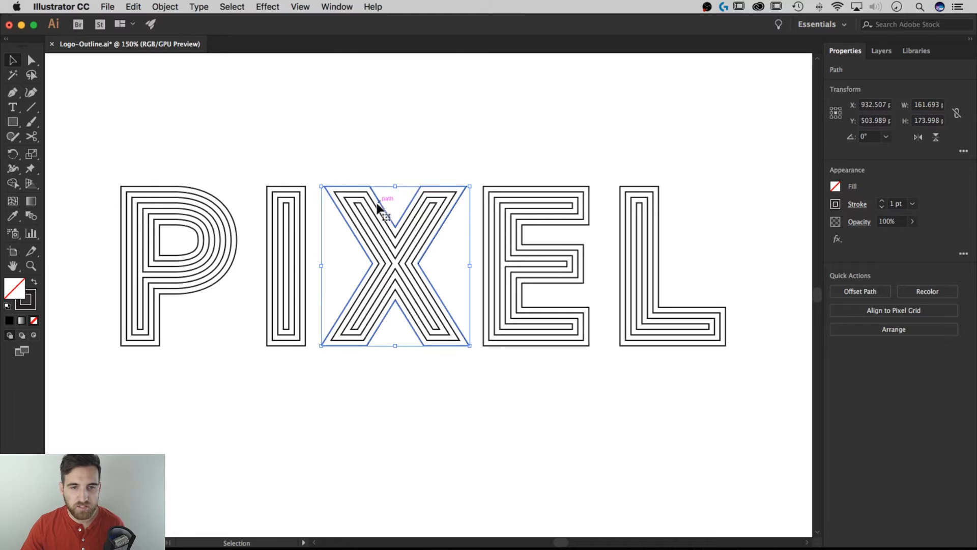
left_click(375, 206)
left_click(373, 212)
left_click_drag(375, 205, 412, 171)
key("super+z")
key("super+z")
Step: Select all the nested outlines of the letter X and group them
left_click_drag(472, 133, 329, 391)
key("super+g")
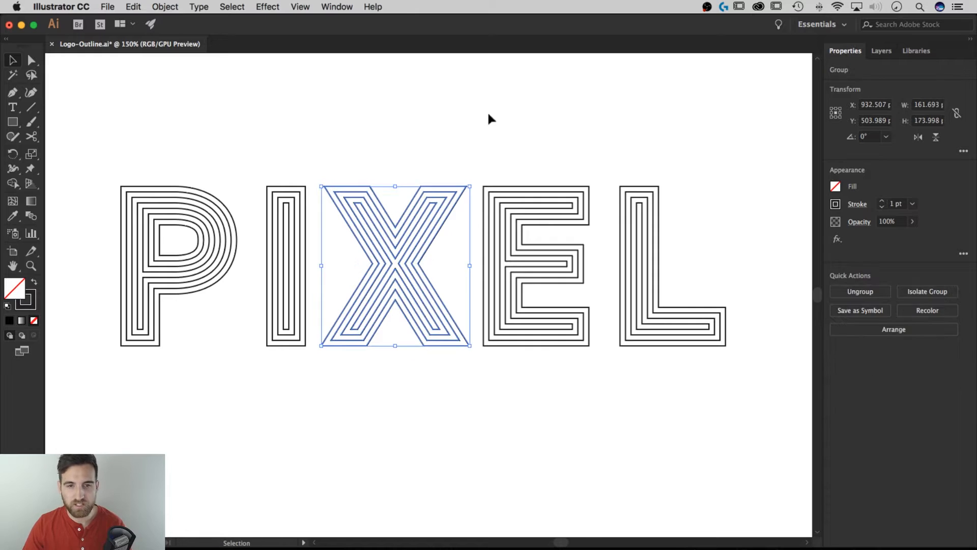
Step: Try moving the grouped letter X away from the other letters, and undo both the move and the grouping
left_click(488, 120)
left_click(428, 219)
left_click_drag(439, 192, 458, 158)
key("super+z")
key("super+z")
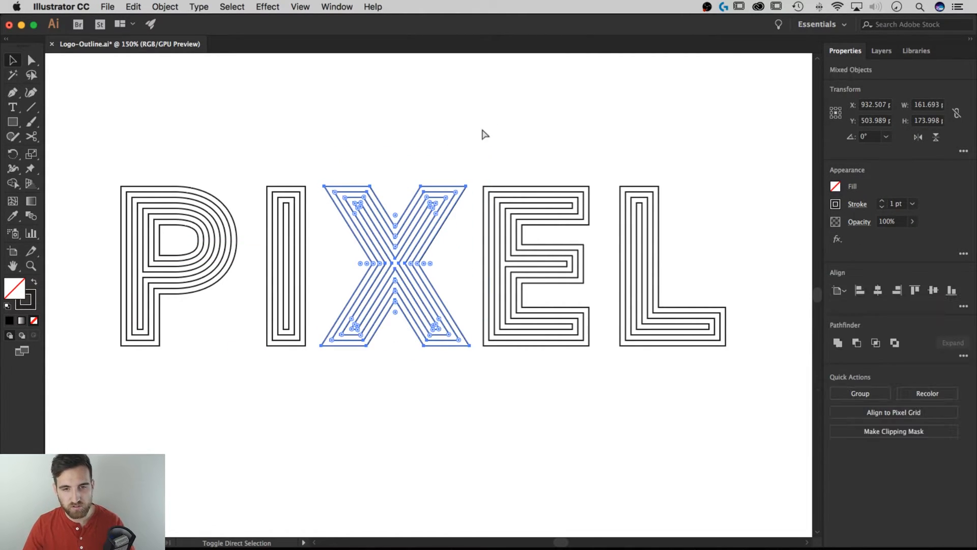
left_click(489, 129)
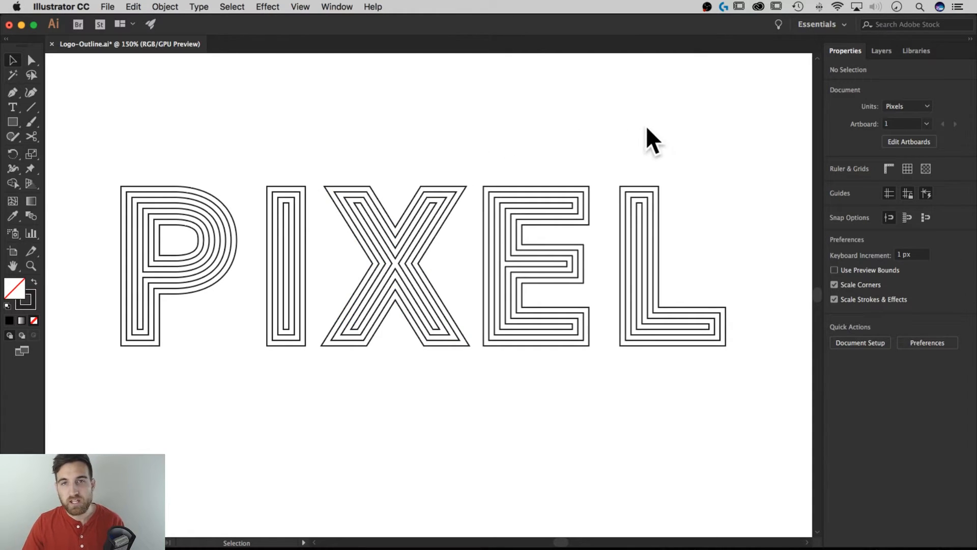
Step: Delete the short vertical segments that close the nested outlines at the end of the E's upper arm
left_click_drag(635, 158, 537, 164)
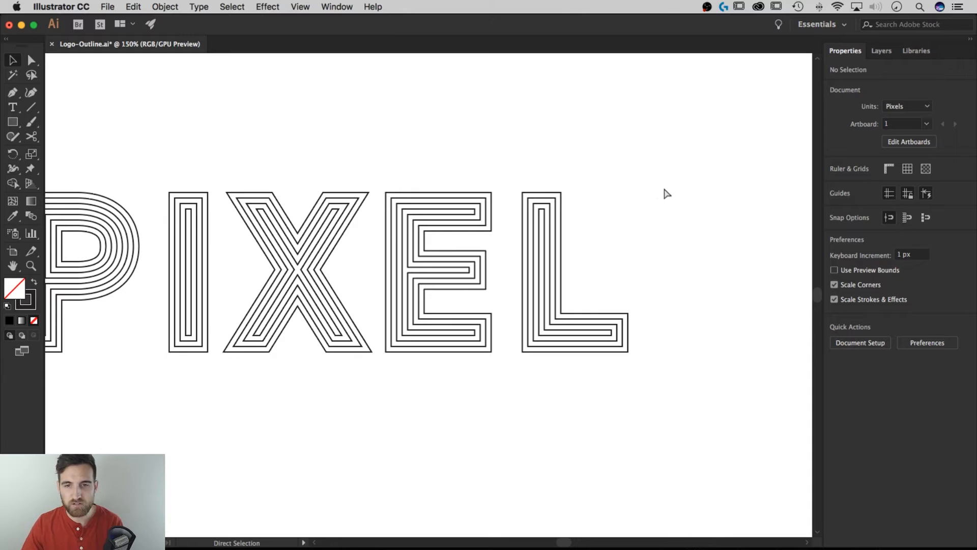
key("super+equal")
key("super+equal")
left_click_drag(679, 173, 575, 204)
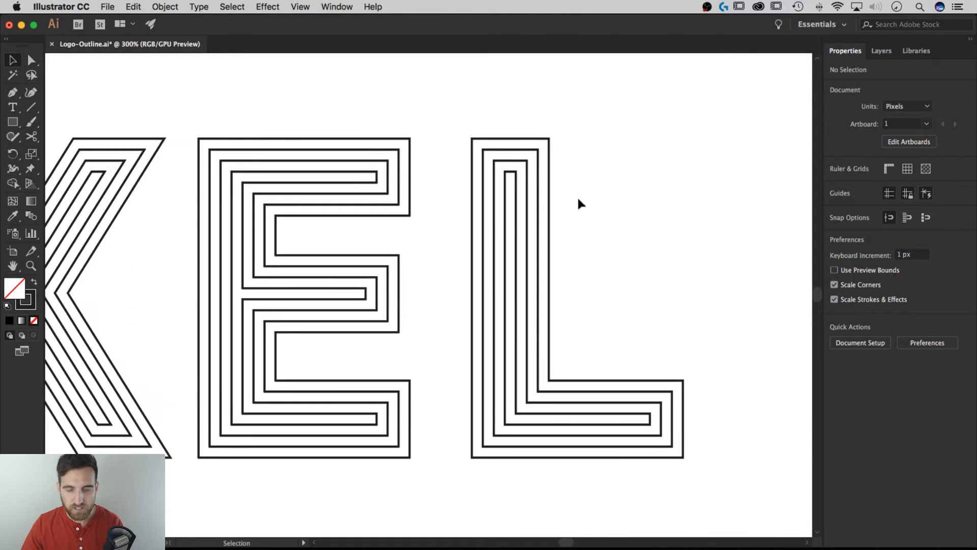
key("super+equal")
left_click_drag(581, 134, 573, 231)
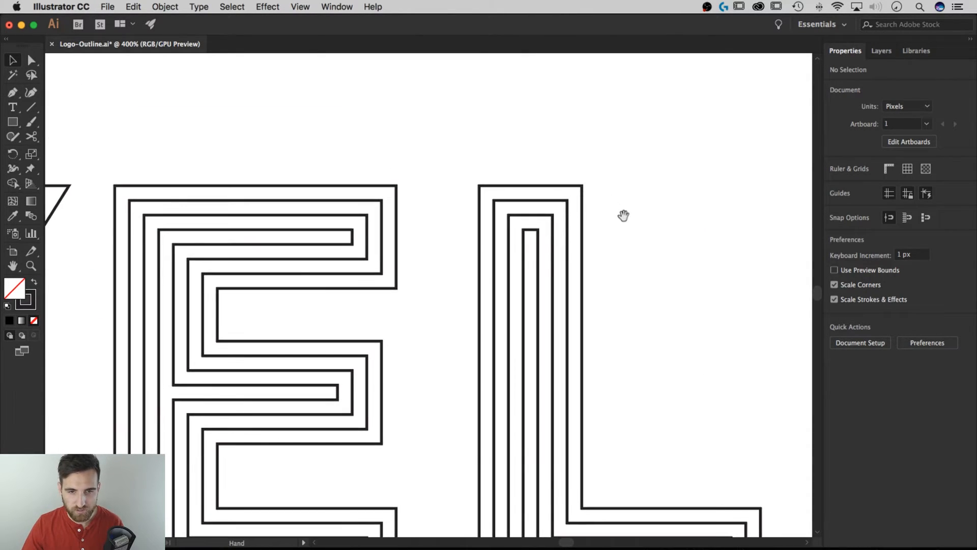
key("super+equal")
key("super+equal")
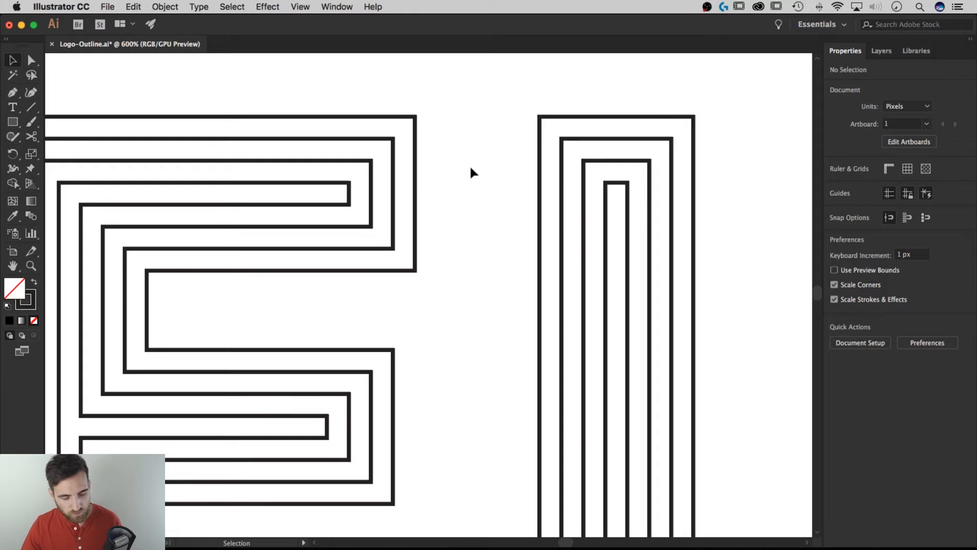
left_click(32, 60)
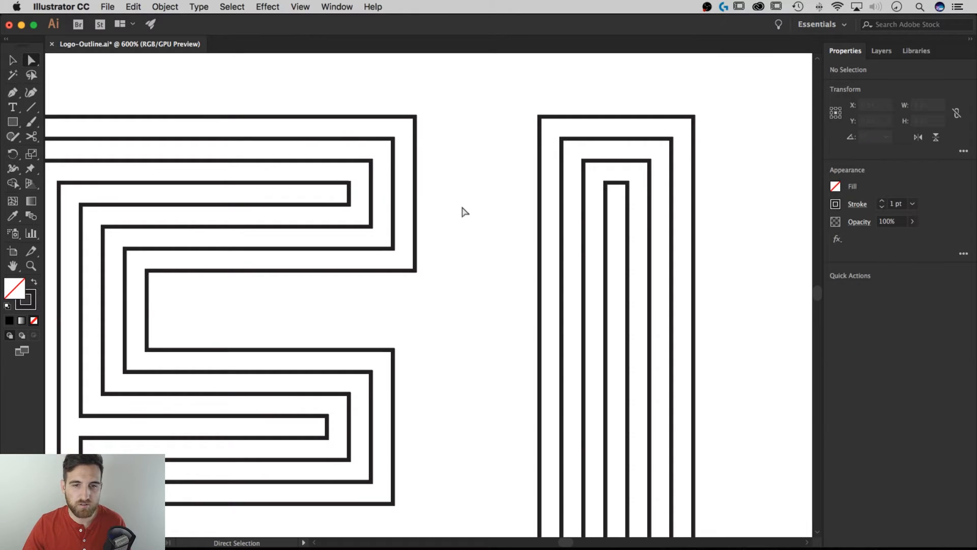
left_click_drag(493, 195, 350, 195)
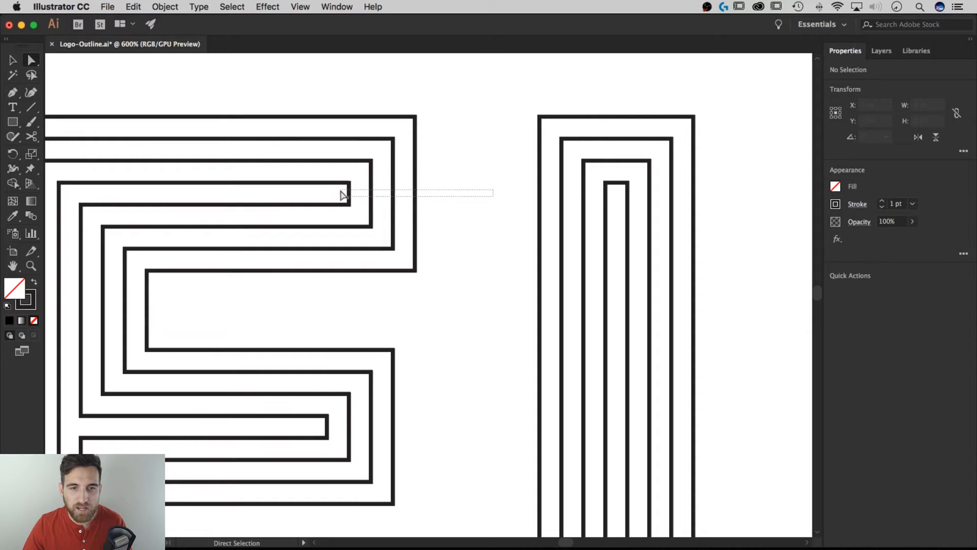
left_click_drag(342, 195, 344, 198)
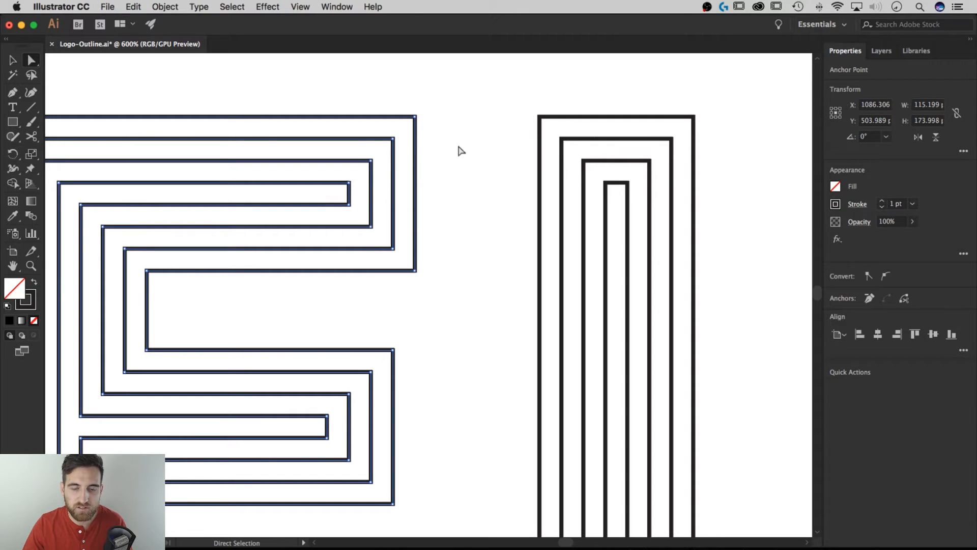
key("Delete")
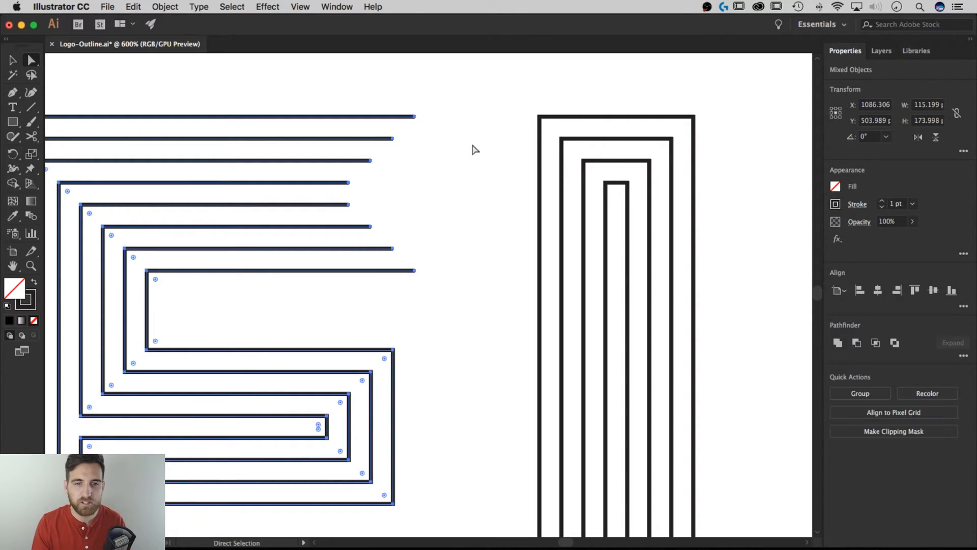
Step: Delete the short horizontal segments that close the nested outlines at the top of the L's stem
left_click_drag(479, 198, 332, 191)
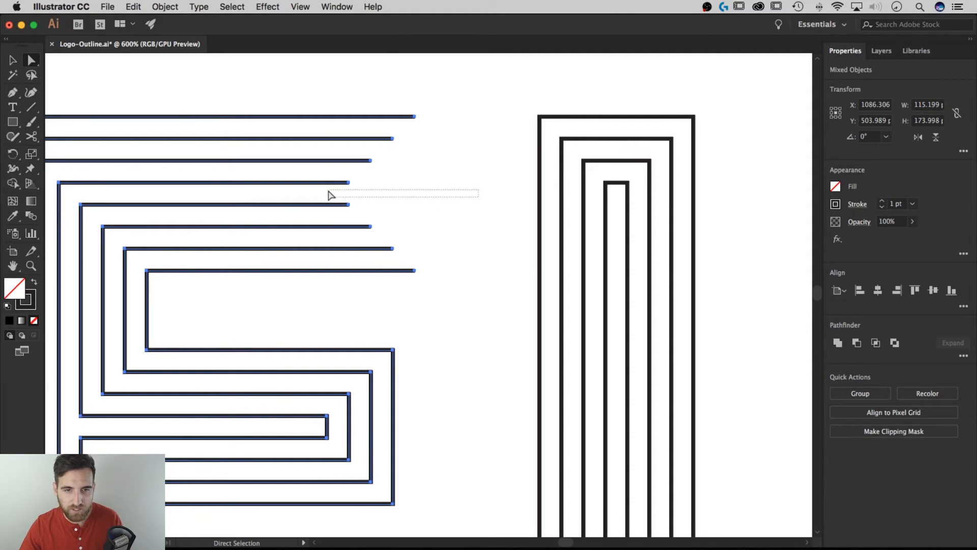
left_click_drag(331, 195, 335, 194)
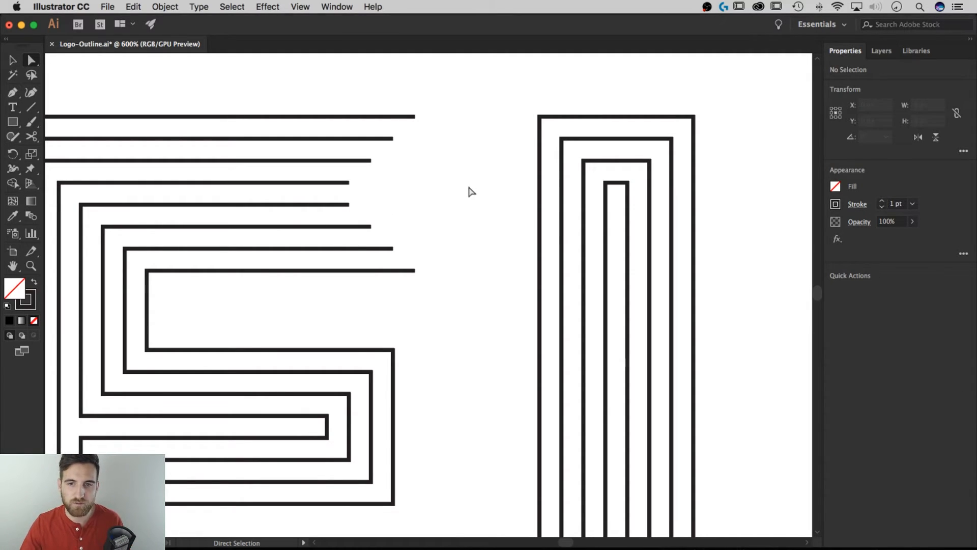
left_click_drag(613, 69, 622, 194)
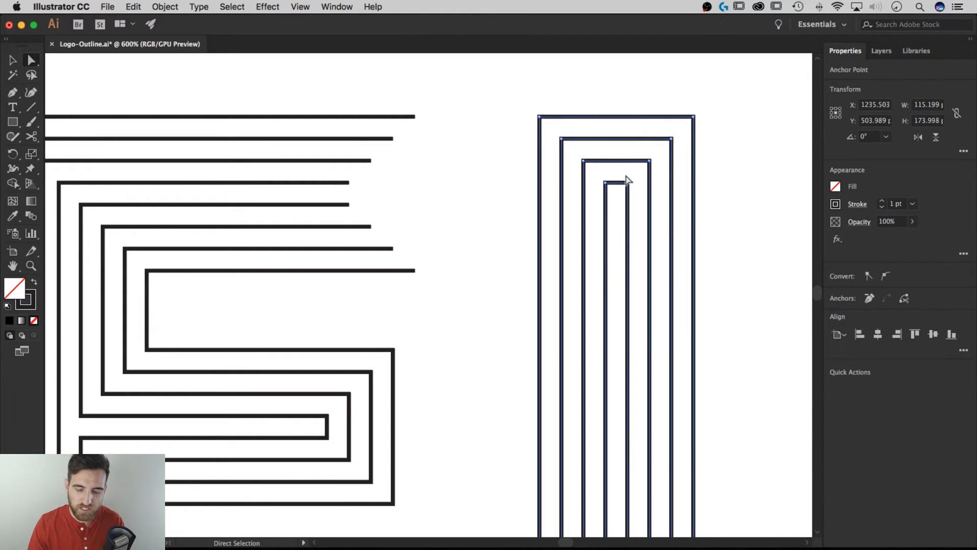
key("Delete")
Step: Extend the lowest open line of the E's upper arm straight to the L's leftmost stem line and shorten that stem line to meet it
left_click_drag(450, 276, 412, 265)
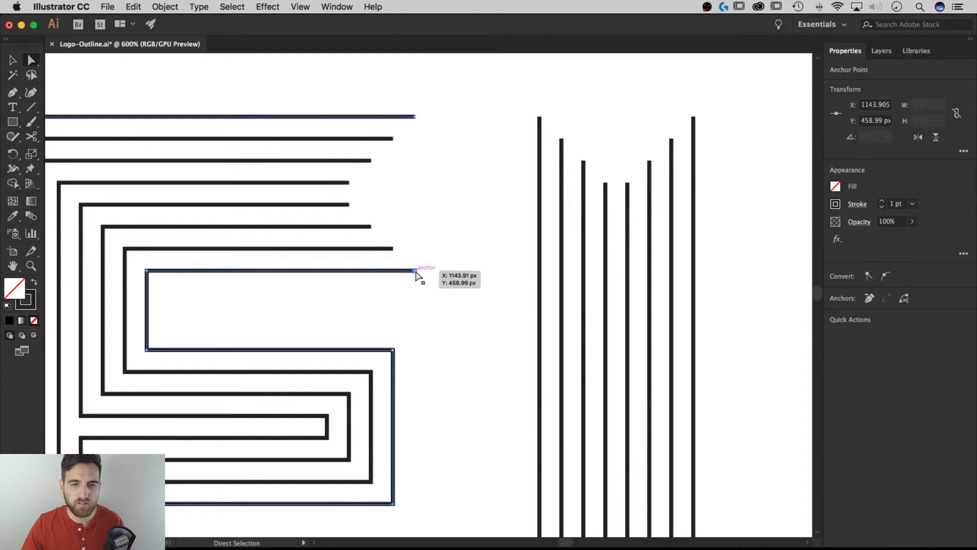
left_click_drag(416, 272, 540, 272)
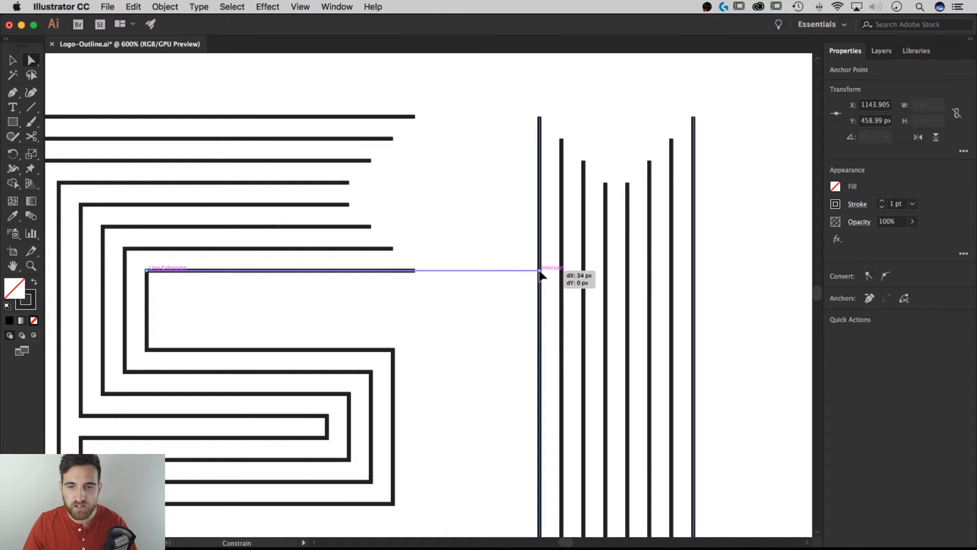
left_click_drag(539, 273, 540, 274)
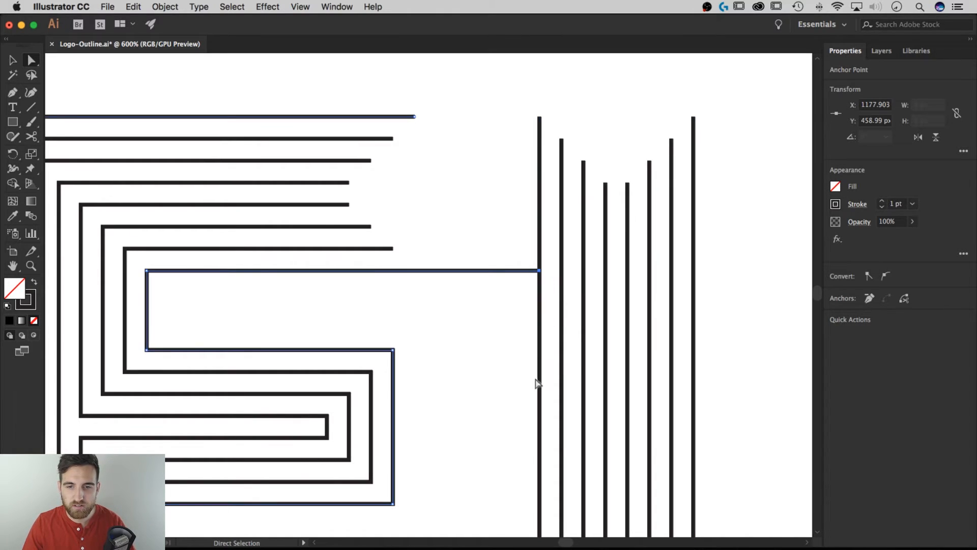
left_click_drag(532, 106, 539, 272)
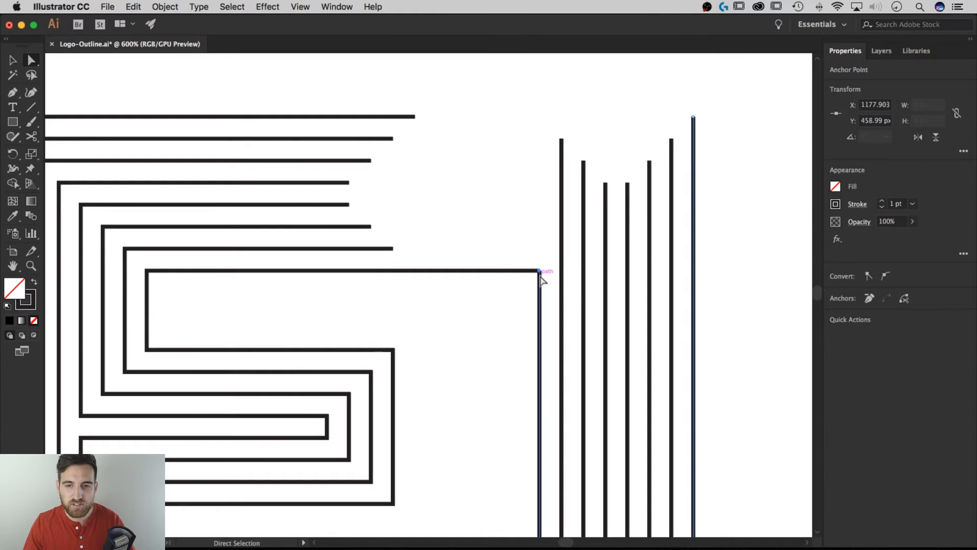
Step: Check the Smart Guides setting and examine up close the corner where the E line meets the L line
left_click(300, 6)
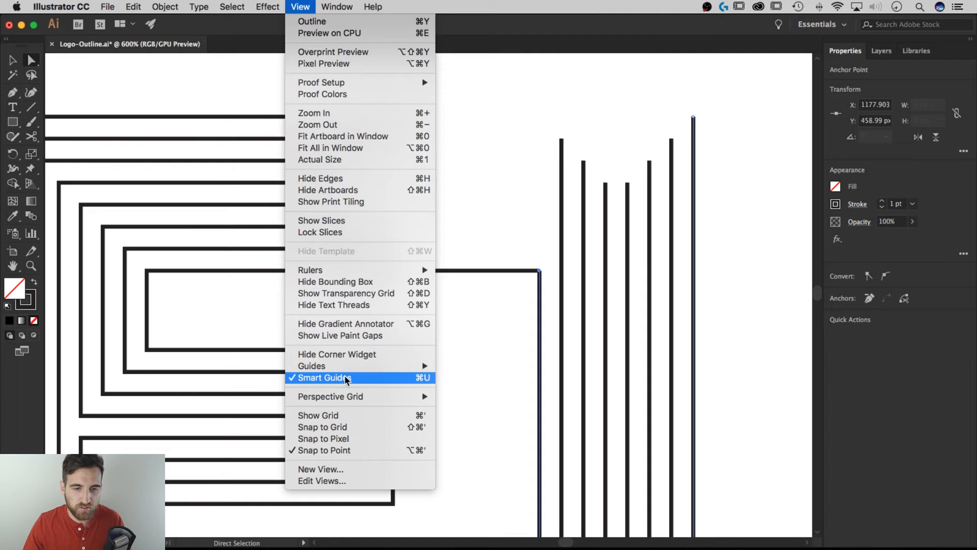
left_click(530, 206)
left_click(535, 238)
left_click_drag(531, 234, 460, 230)
scroll(476, 251, "up", 5, "alt")
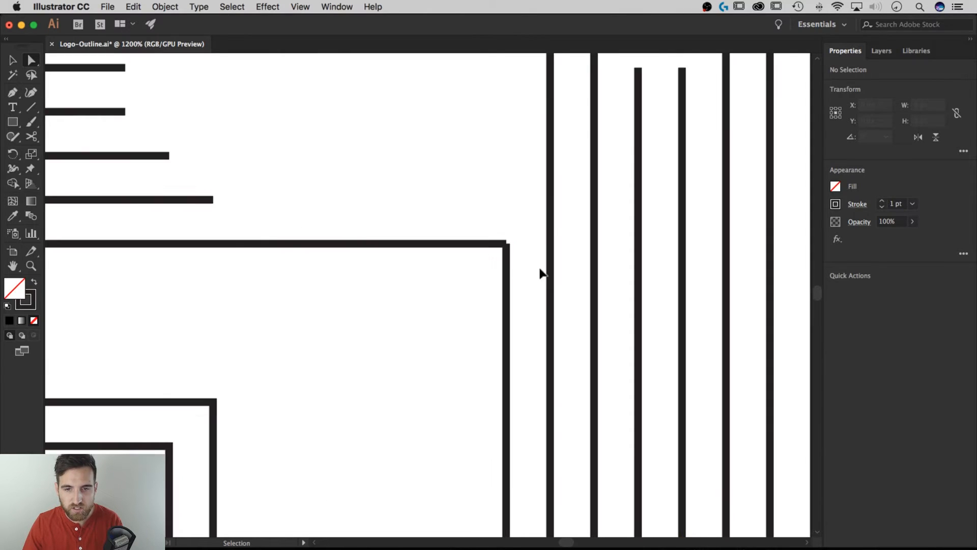
left_click(535, 232)
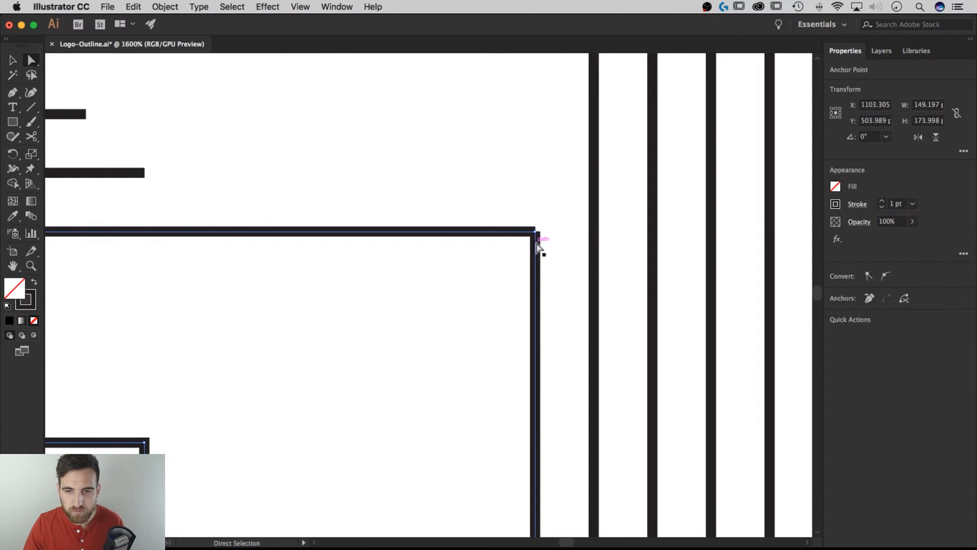
left_click(556, 237)
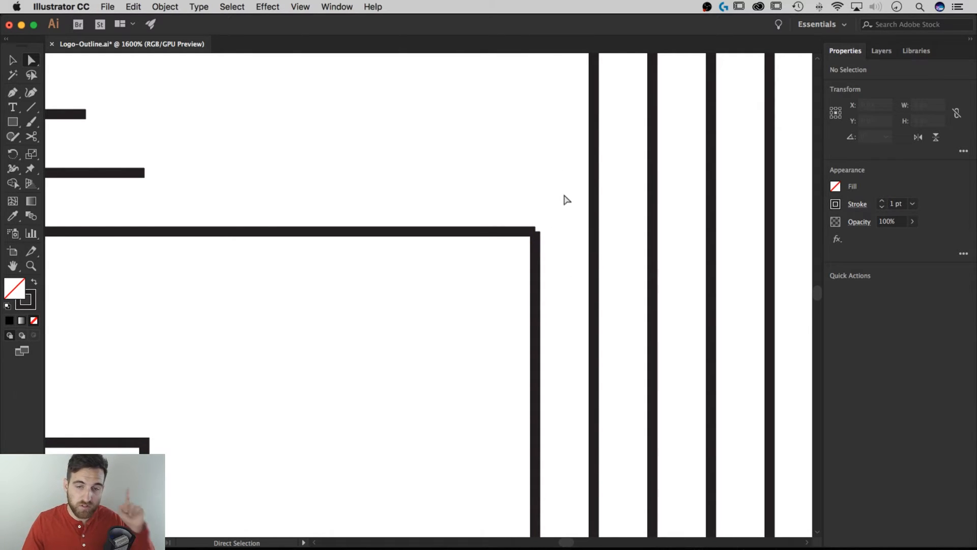
Step: Join the two overlapping end anchors of the first E and L lines into one closed corner
left_click_drag(562, 199, 513, 257)
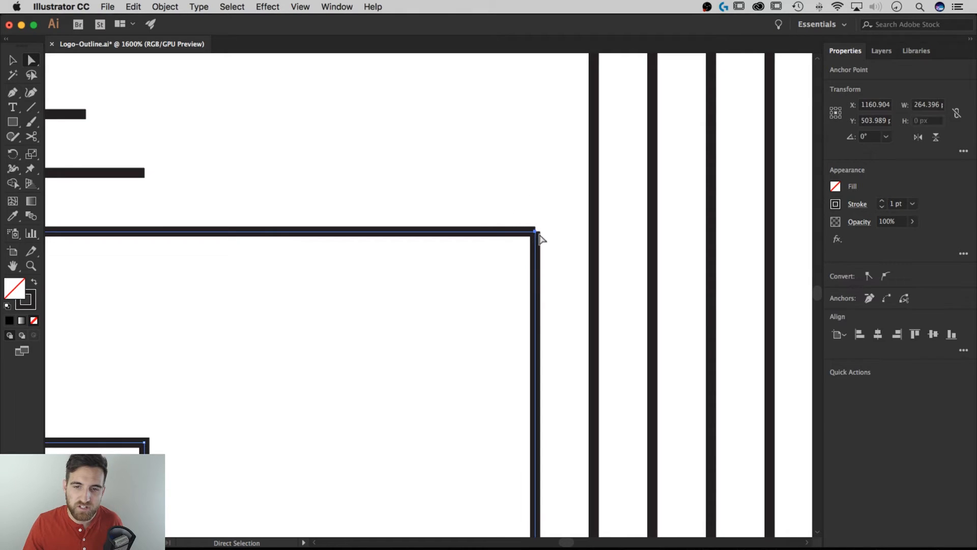
left_click(172, 8)
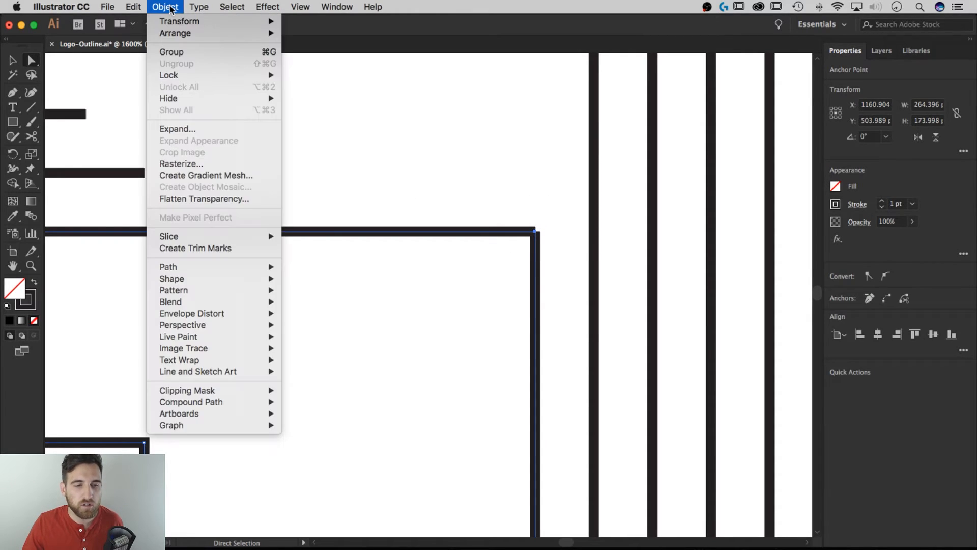
mouse_move(204, 264)
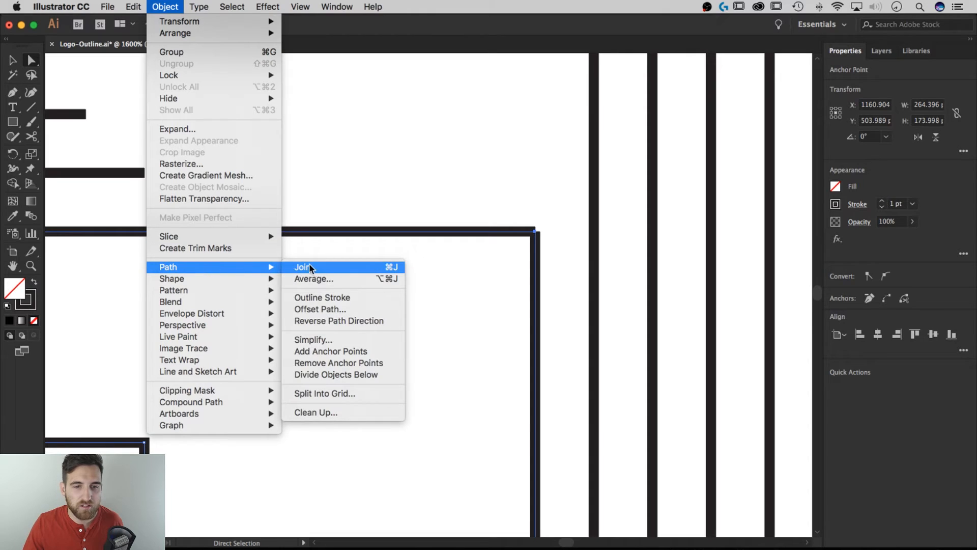
left_click(389, 267)
left_click(550, 231)
left_click_drag(541, 210, 527, 238)
key("super+minus")
key("super+minus")
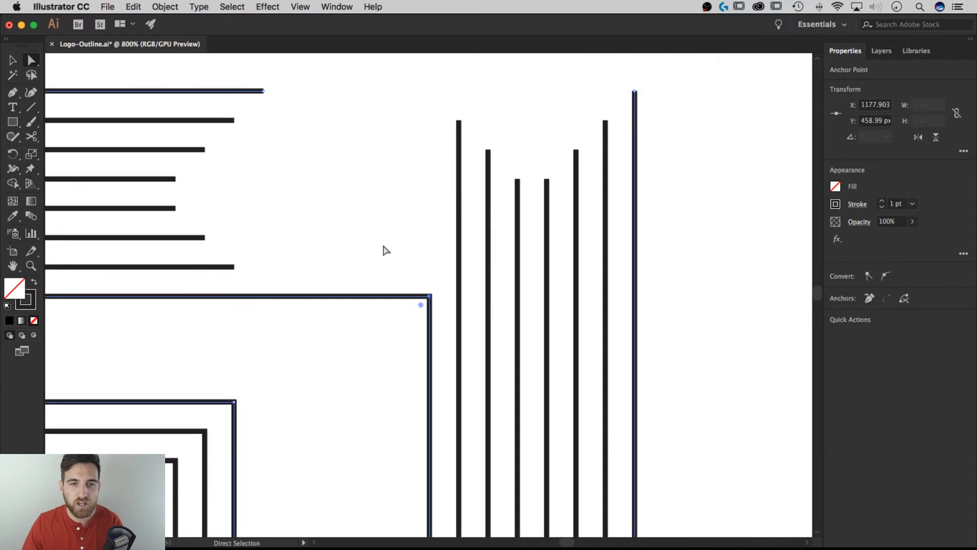
Step: Extend the E's next two open lines to the L's second and third stem lines, trim the stems to the corners and join them
left_click(379, 266)
left_click_drag(292, 279, 476, 268)
left_click_drag(481, 104, 476, 268)
left_click(474, 278)
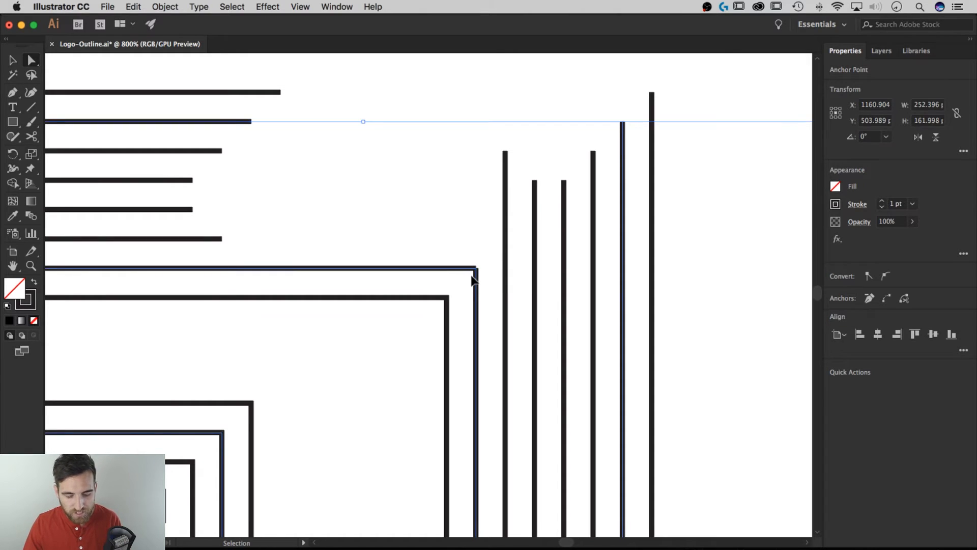
key("super+j")
left_click(443, 202)
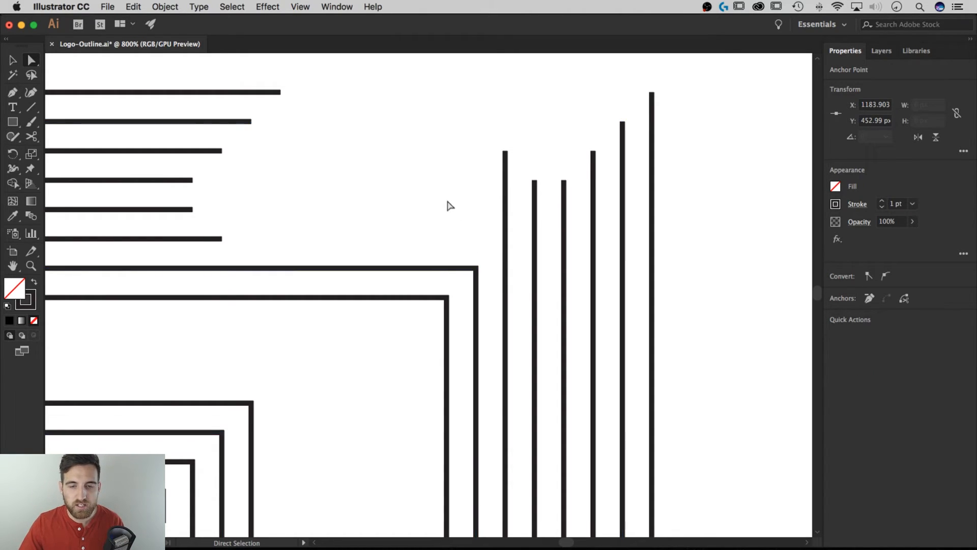
left_click_drag(222, 238, 506, 239)
left_click_drag(523, 140, 499, 251)
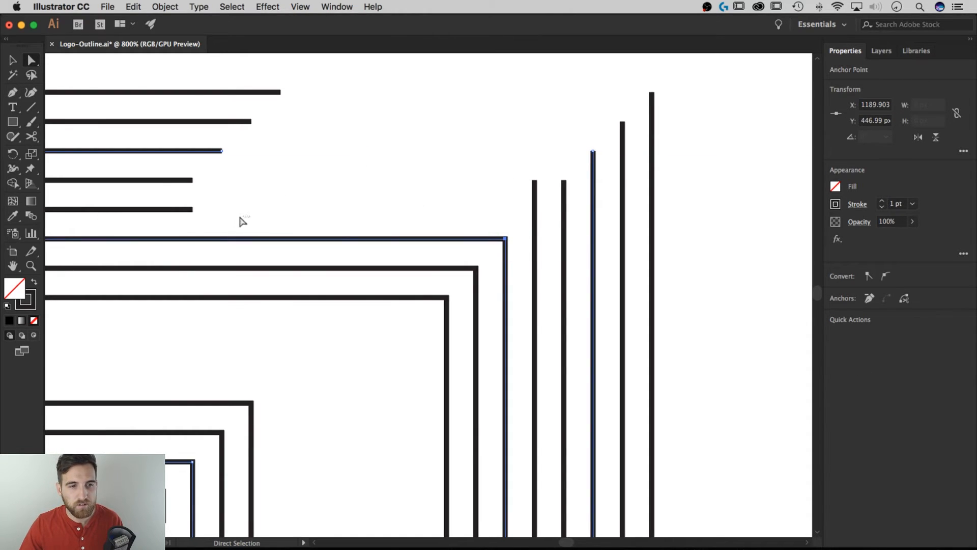
Step: Extend the E's two innermost open lines to the L's fourth and fifth stem lines and shorten the fourth stem to meet its line
left_click_drag(250, 212, 540, 195)
left_click(540, 185)
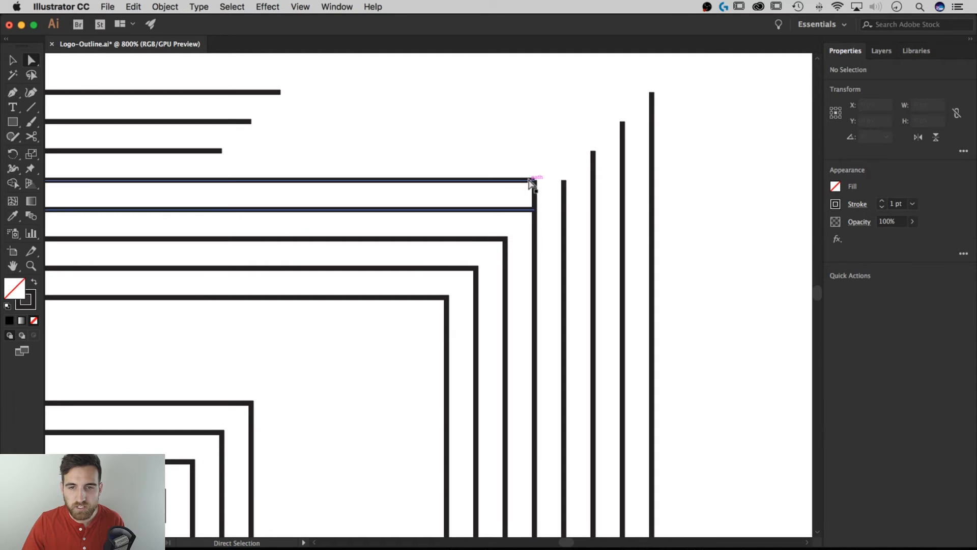
left_click(536, 180)
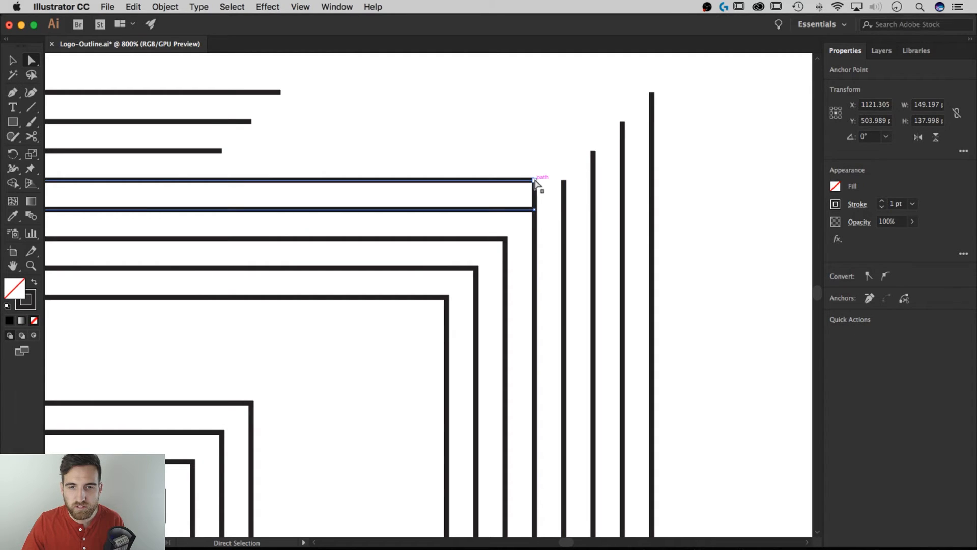
left_click_drag(538, 179, 567, 186)
left_click(537, 200)
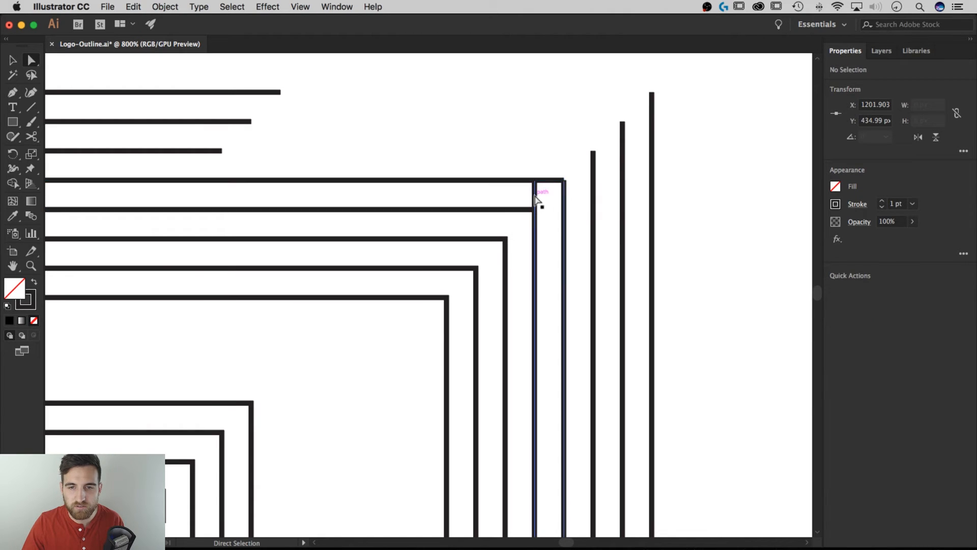
left_click(535, 181)
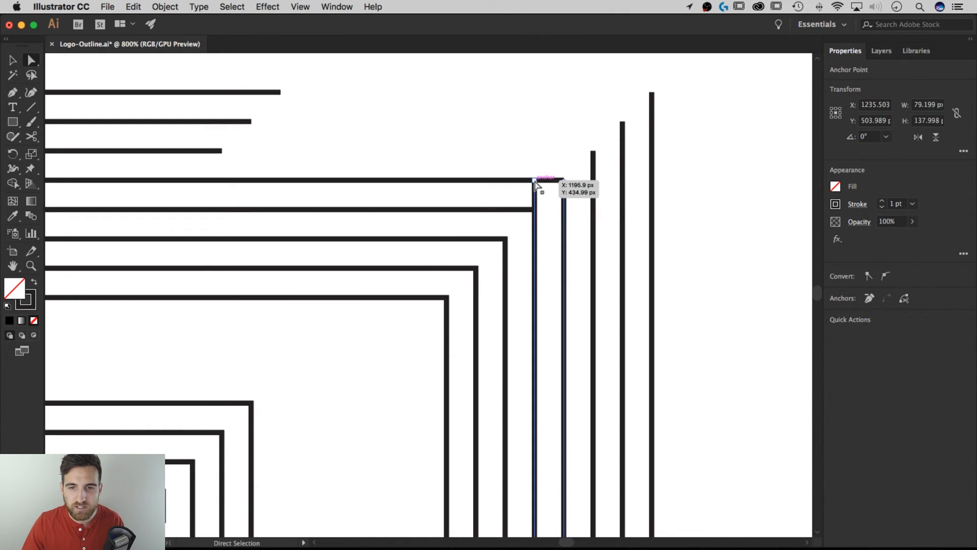
left_click_drag(536, 184, 539, 212)
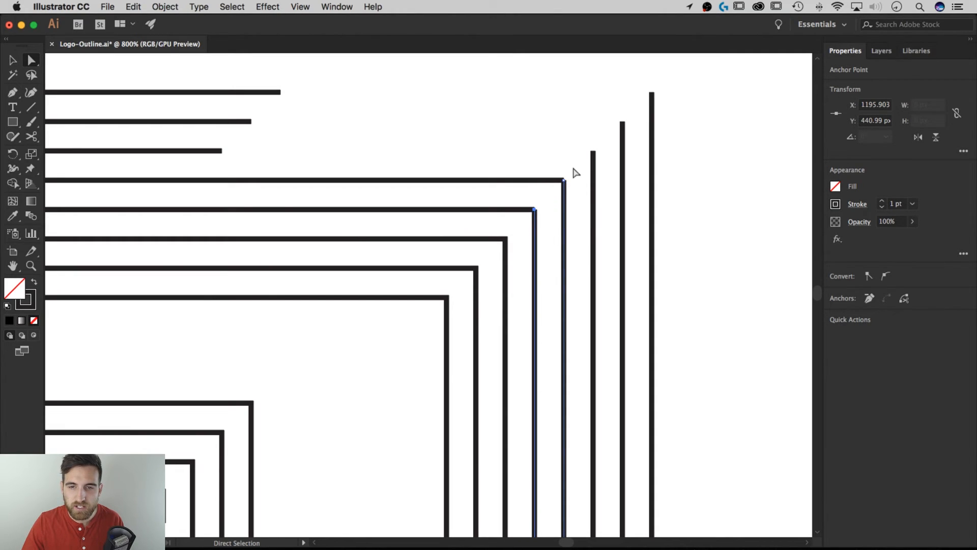
Step: Join the two innermost line corners and connect the E's third line from the top to the L's sixth stem line
left_click(561, 190)
left_click_drag(530, 218, 534, 218)
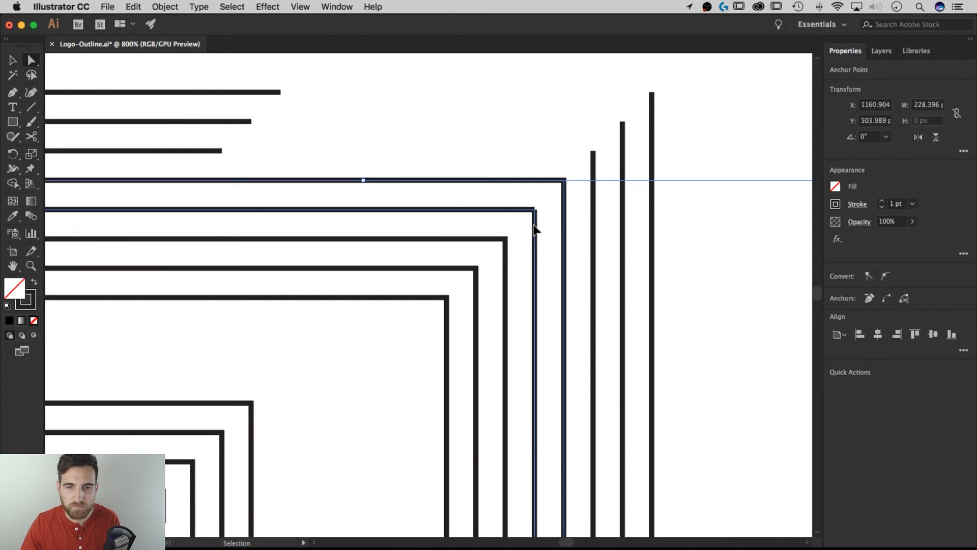
left_click_drag(269, 163, 589, 157)
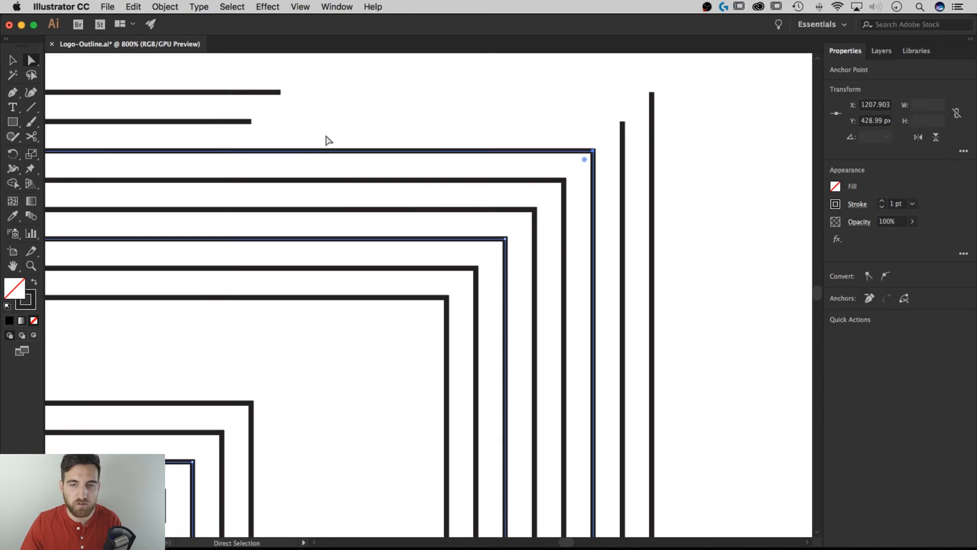
Step: Extend the E's two outermost open lines to the L's last two stem lines and join their ends into closed corners
left_click_drag(280, 131, 243, 114)
left_click_drag(253, 122, 623, 122)
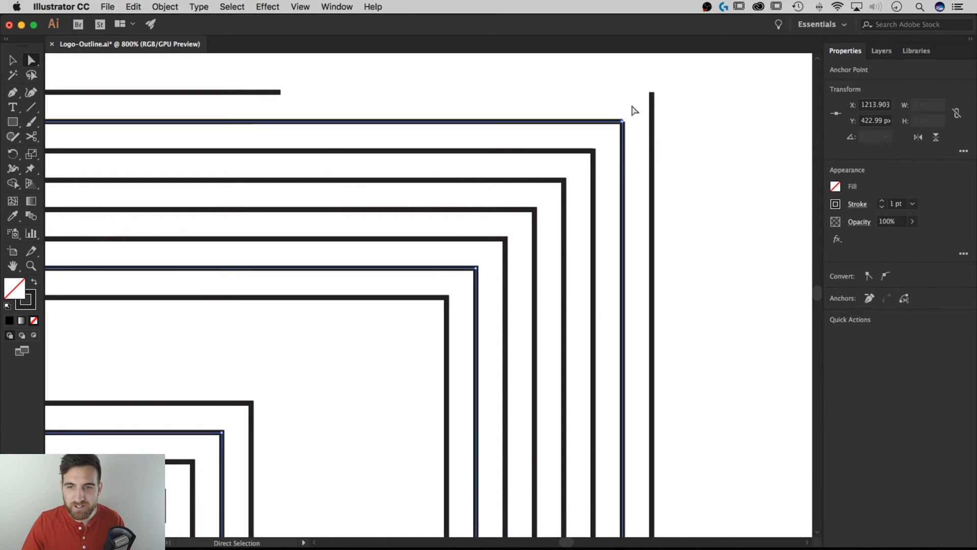
key("super+j")
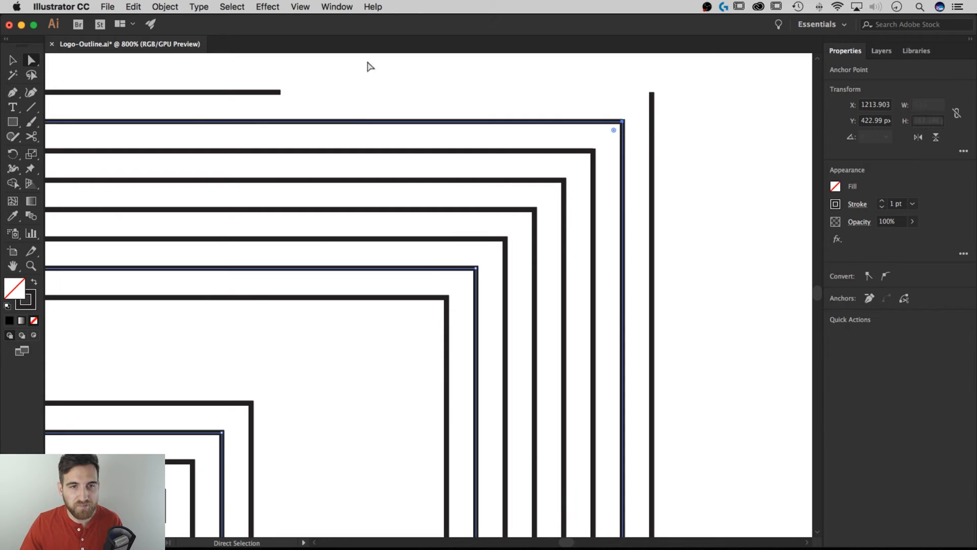
left_click(279, 93)
left_click_drag(279, 93, 644, 105)
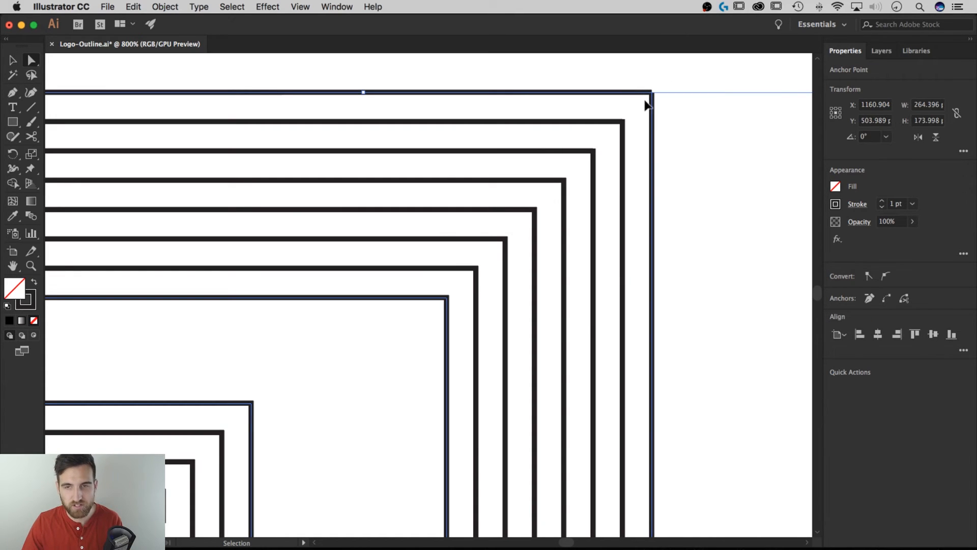
left_click(699, 141)
Step: Try moving the outermost joined E and L outline away from the nested lines, and undo the move
key("super+minus")
key("super+minus")
key("super+minus")
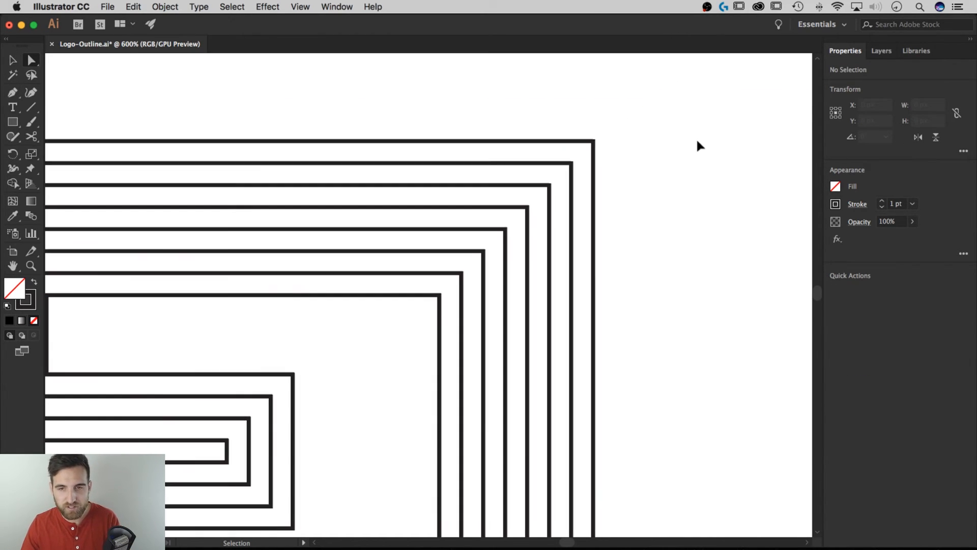
left_click_drag(558, 291, 600, 216)
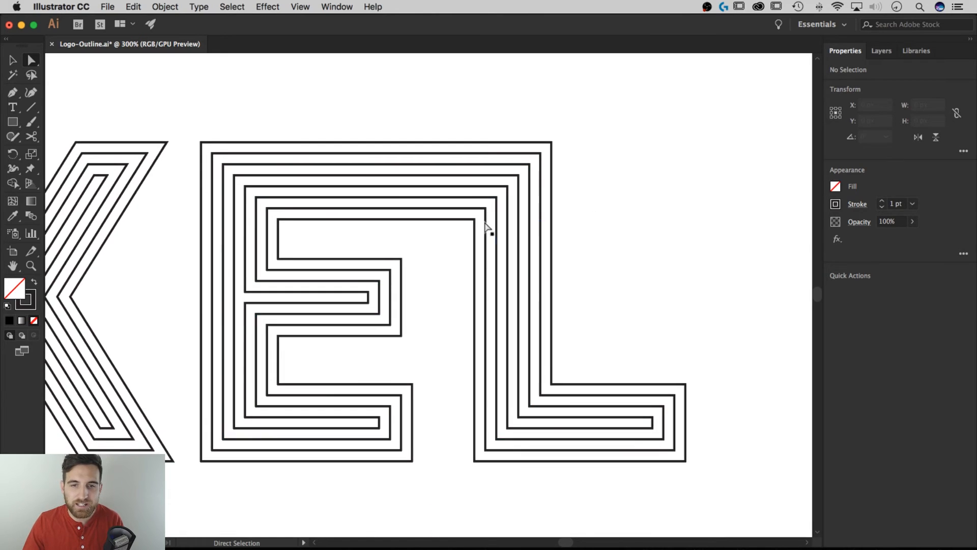
key("v")
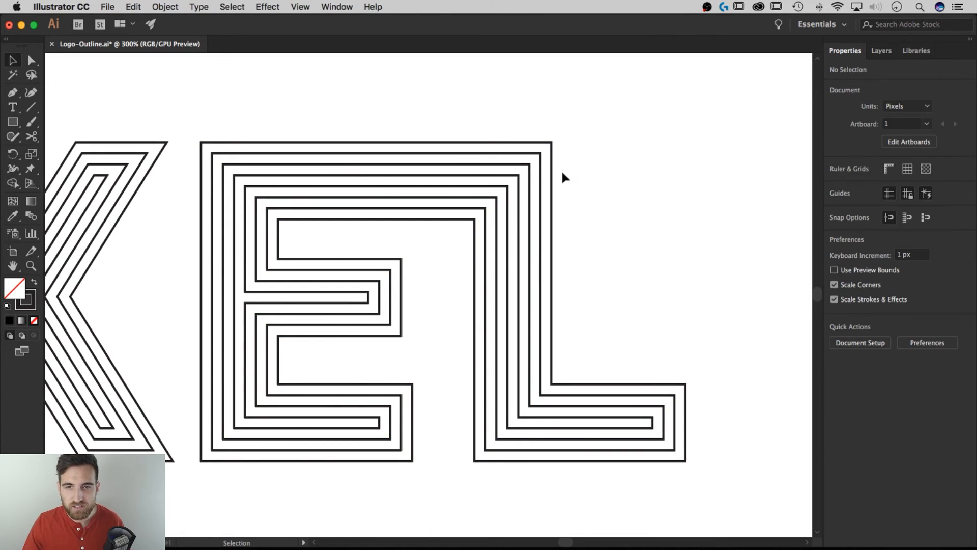
left_click_drag(552, 181, 604, 129)
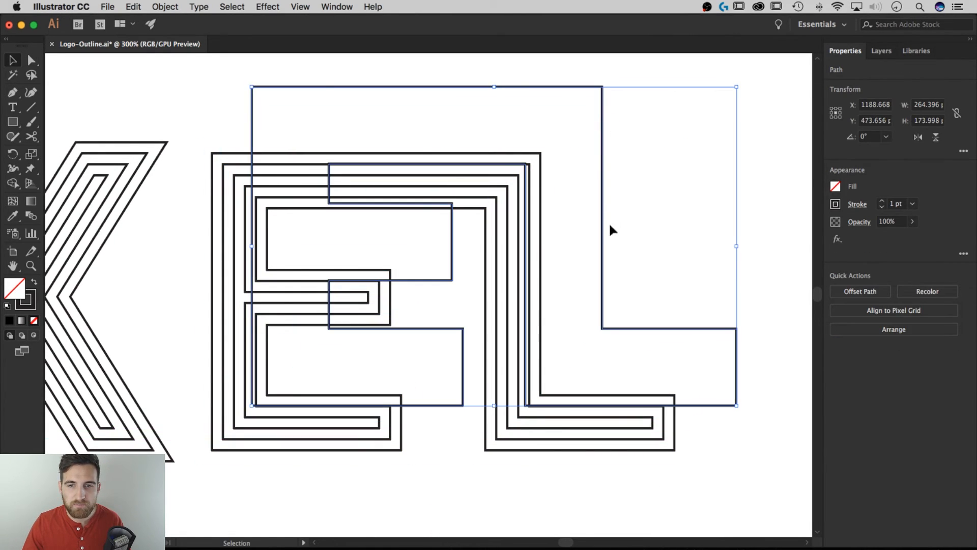
key("super+z")
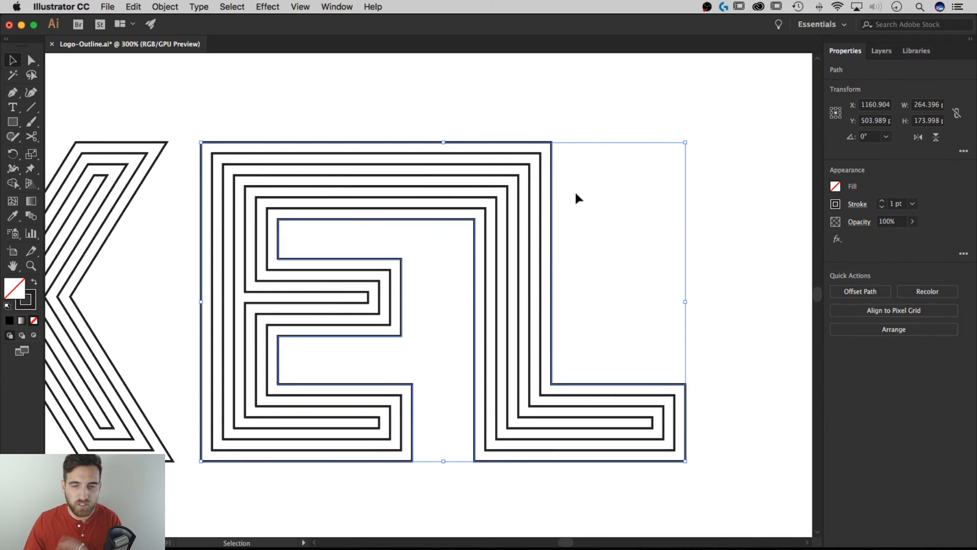
Step: Give all the joined E and L outlines a 2 pt red stroke
left_click(610, 124)
left_click_drag(617, 114, 464, 241)
left_click(899, 204)
type("2")
key("Return")
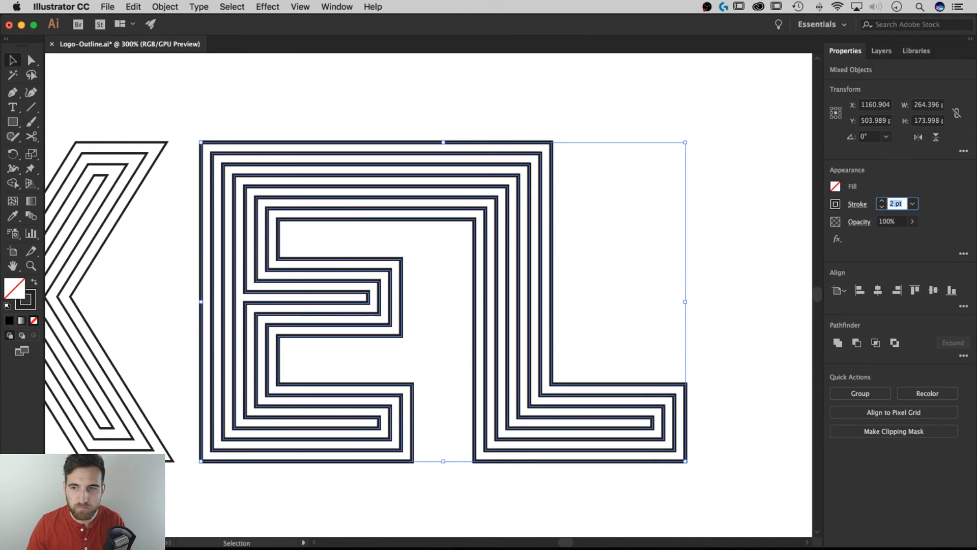
left_click(836, 204)
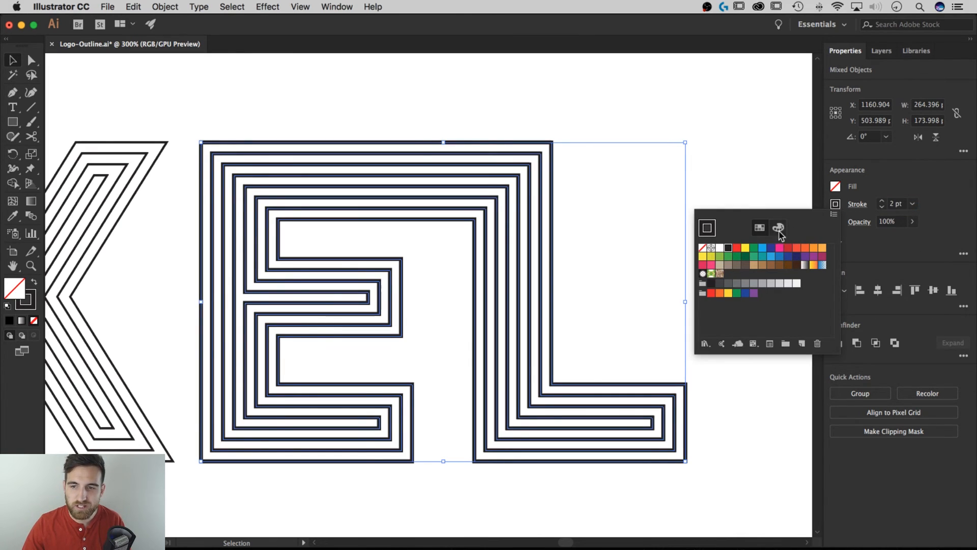
left_click(736, 249)
left_click(713, 134)
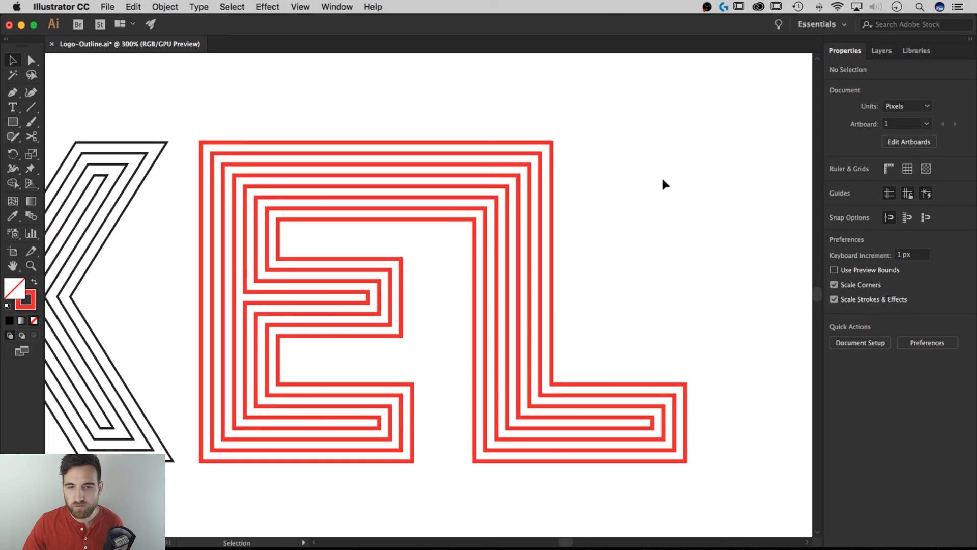
Step: Remove the stroke from the innermost E and L compound path and fill it with solid red
left_click(518, 188)
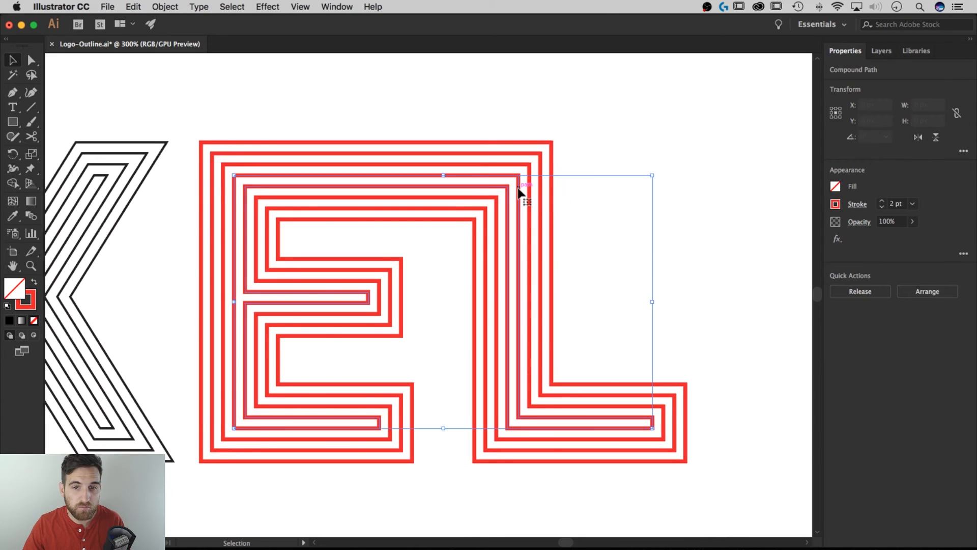
left_click(836, 205)
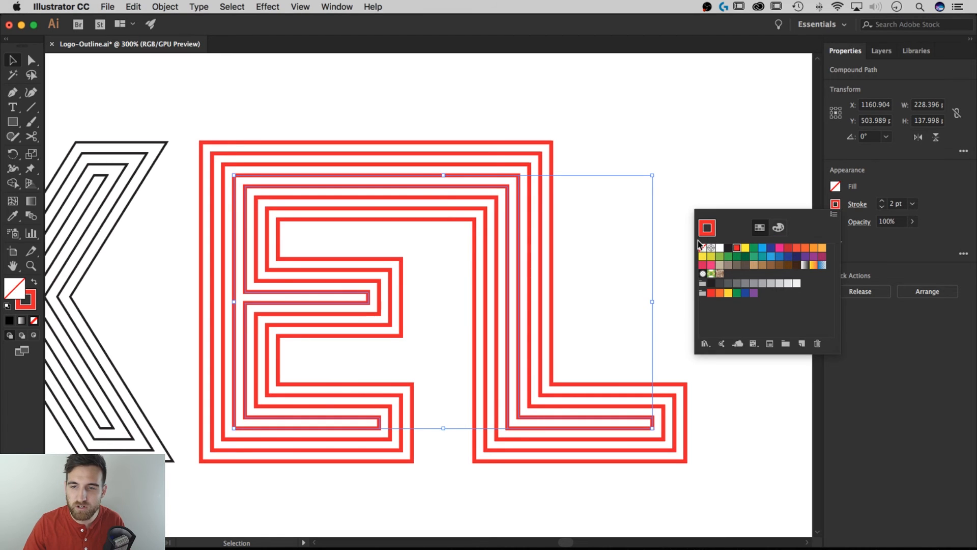
left_click(702, 245)
left_click(836, 186)
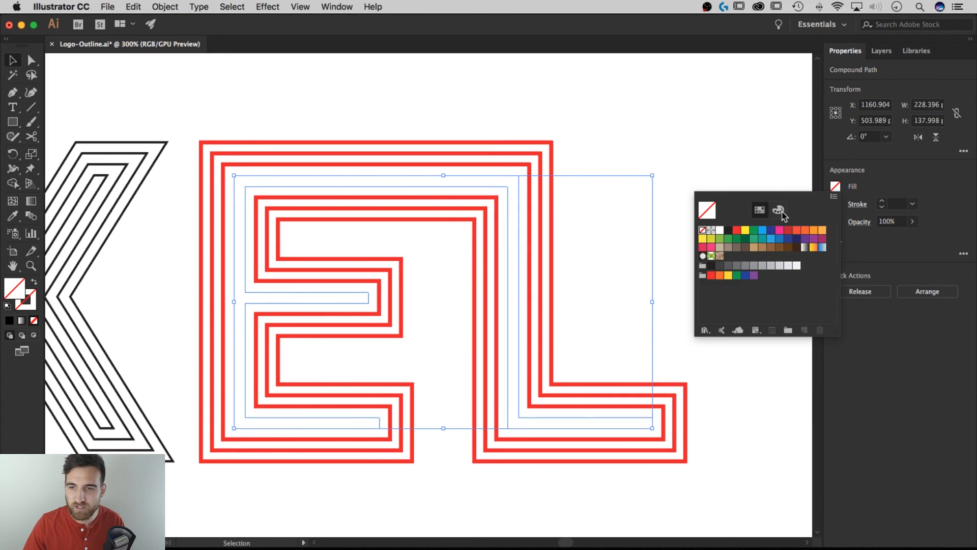
left_click(737, 237)
left_click(689, 113)
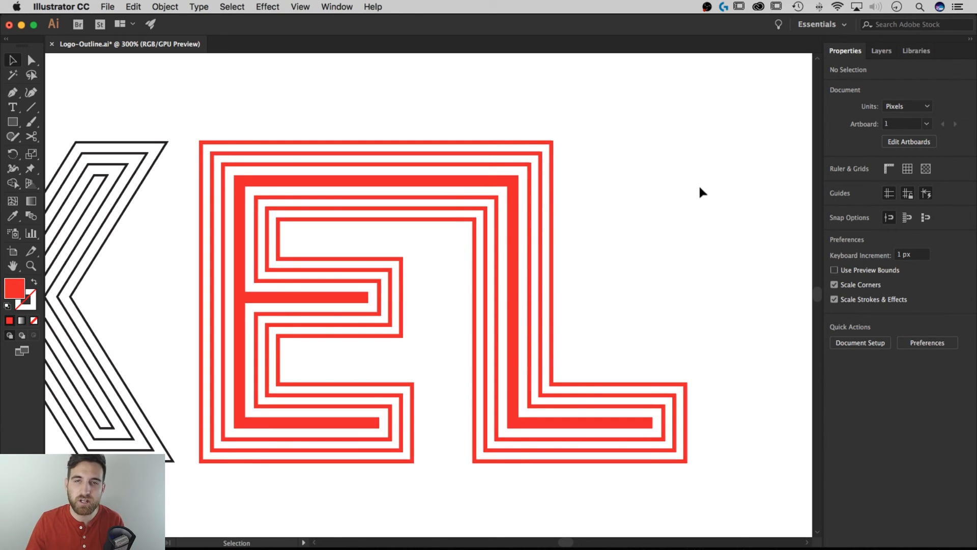
Step: Remove the fill from all the E and L paths and set their stroke colour to black
key("super+minus")
key("super+minus")
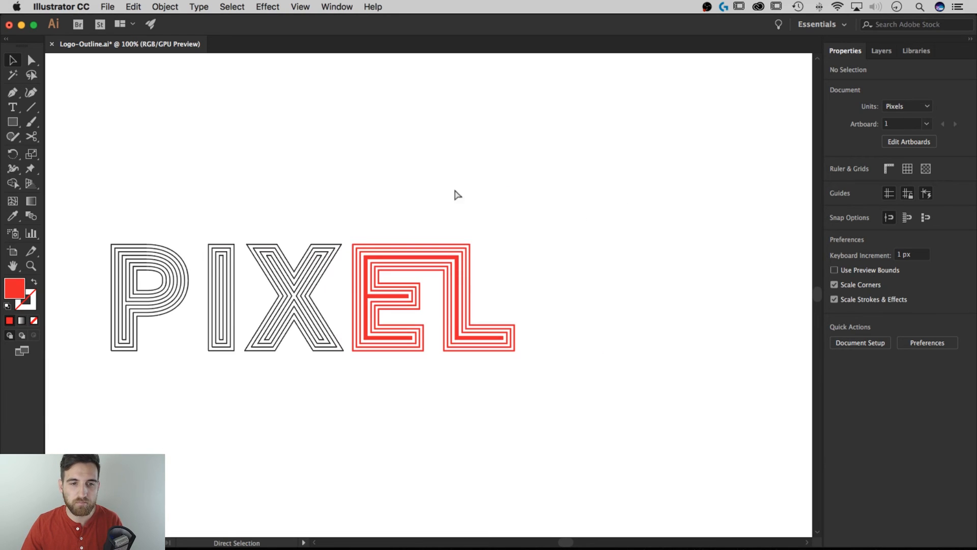
left_click_drag(375, 162, 534, 168)
left_click_drag(680, 211, 519, 366)
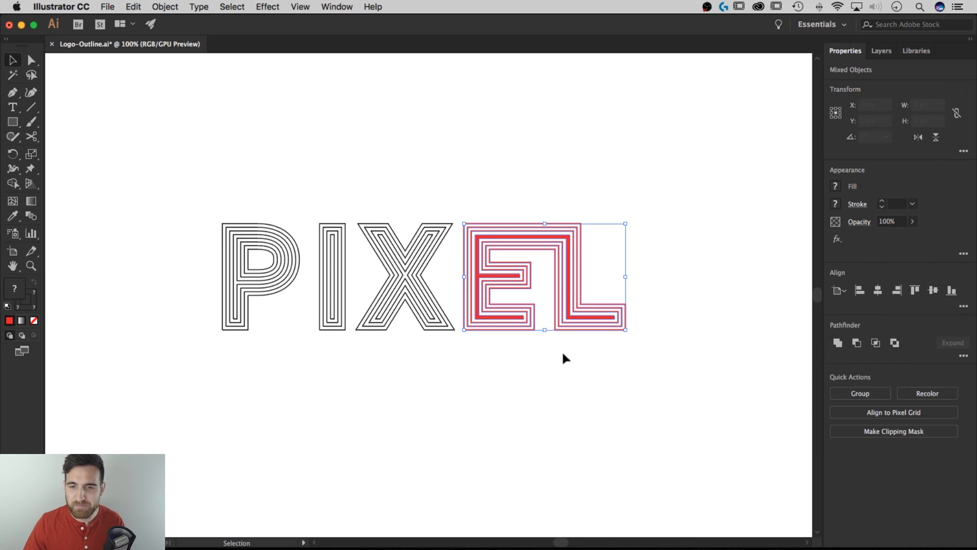
left_click(836, 186)
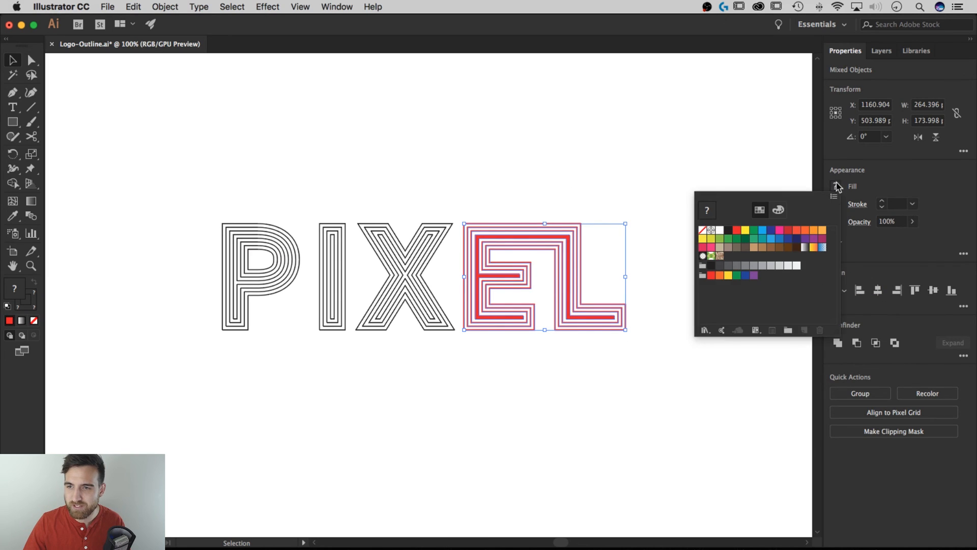
left_click(706, 229)
left_click(835, 204)
left_click(835, 204)
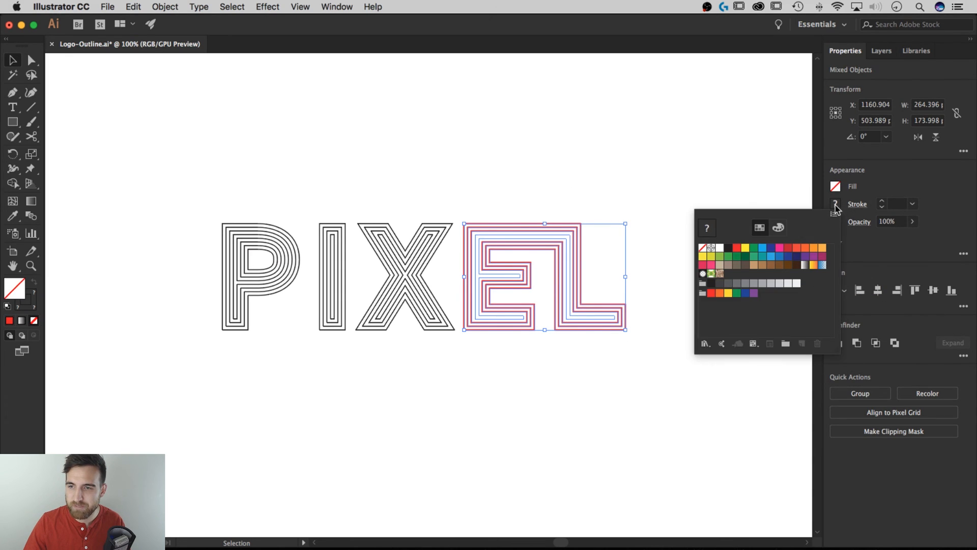
left_click(731, 248)
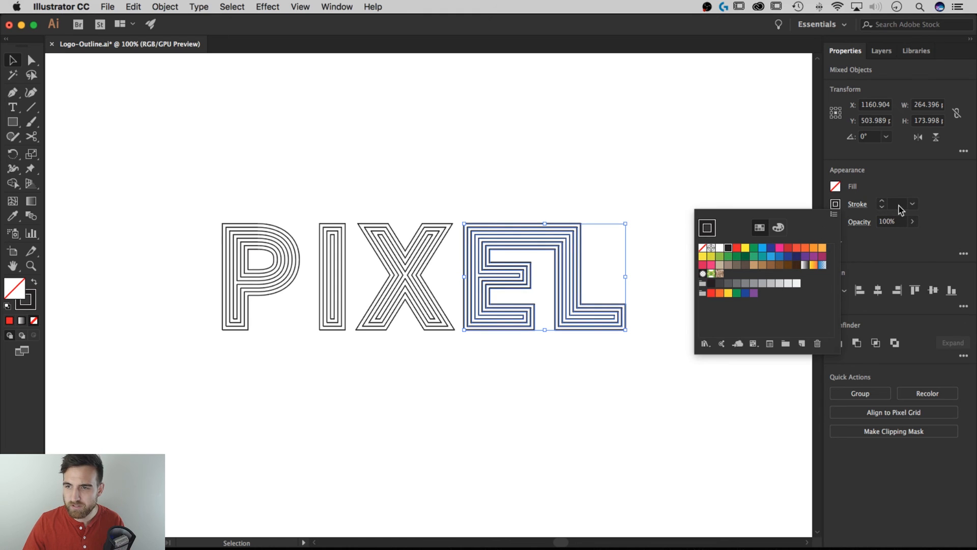
Step: Set the stroke weight of all the E and L outlines to 1 pt and deselect them
left_click(899, 209)
key("Return")
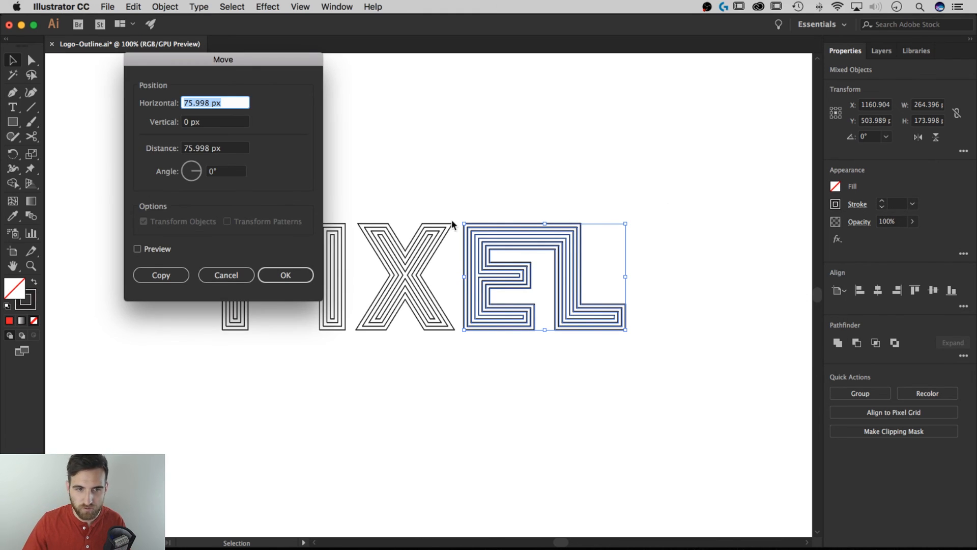
left_click(227, 278)
left_click(895, 204)
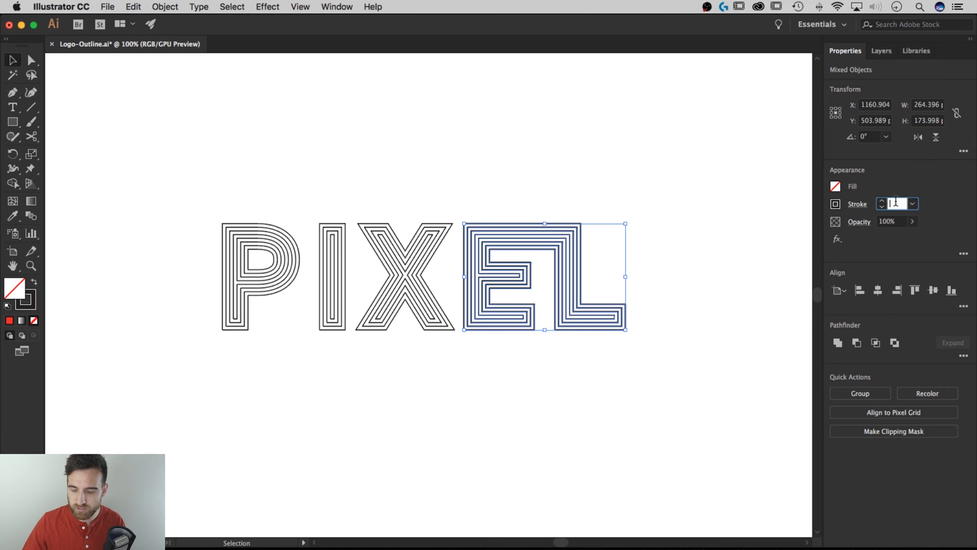
type("1")
key("Return")
left_click(670, 296)
key("super+equal")
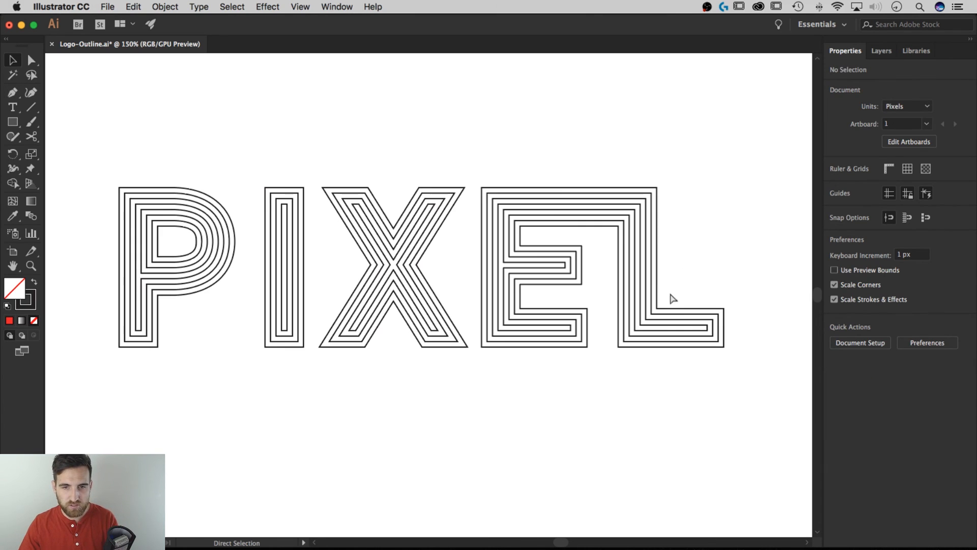
left_click_drag(600, 362, 614, 364)
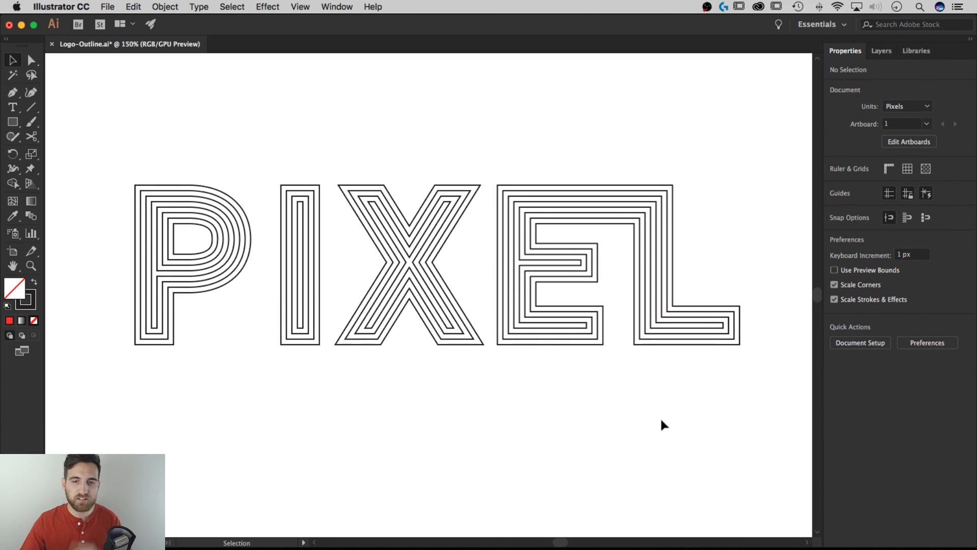